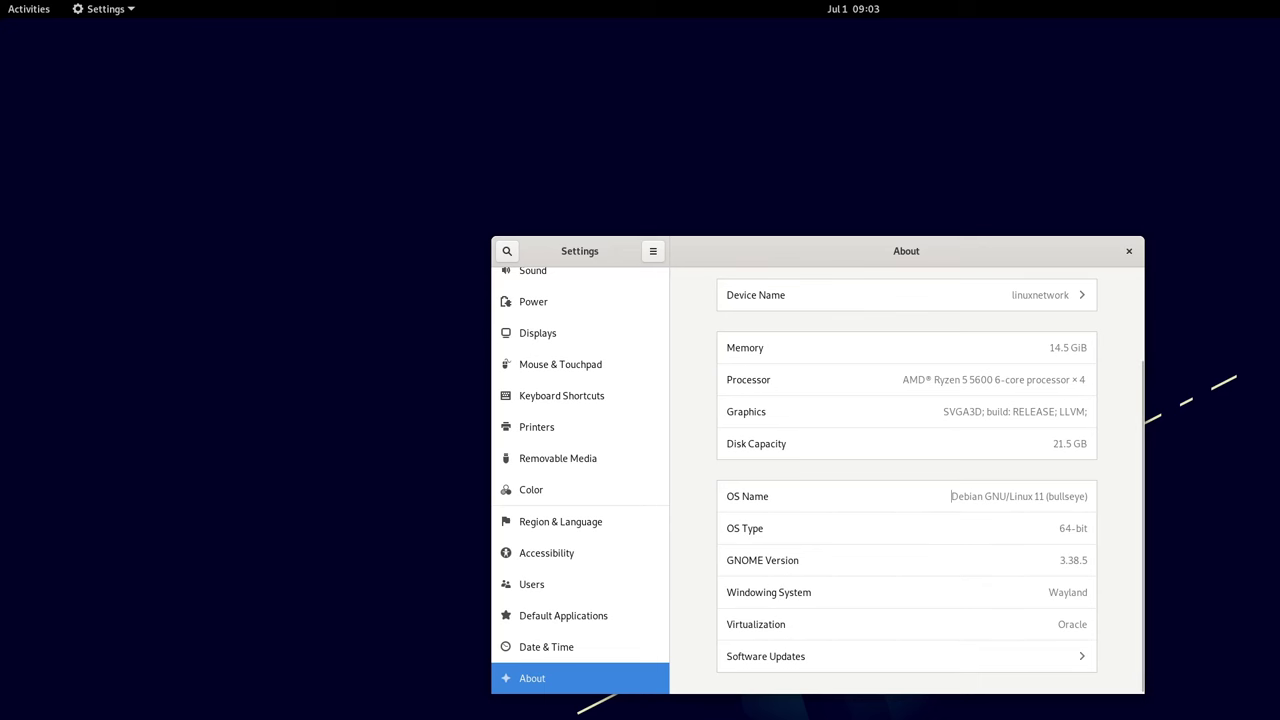
- Highlight the OS Name value on the About page and close the Settings window
left_click_drag(950, 496, 1088, 496)
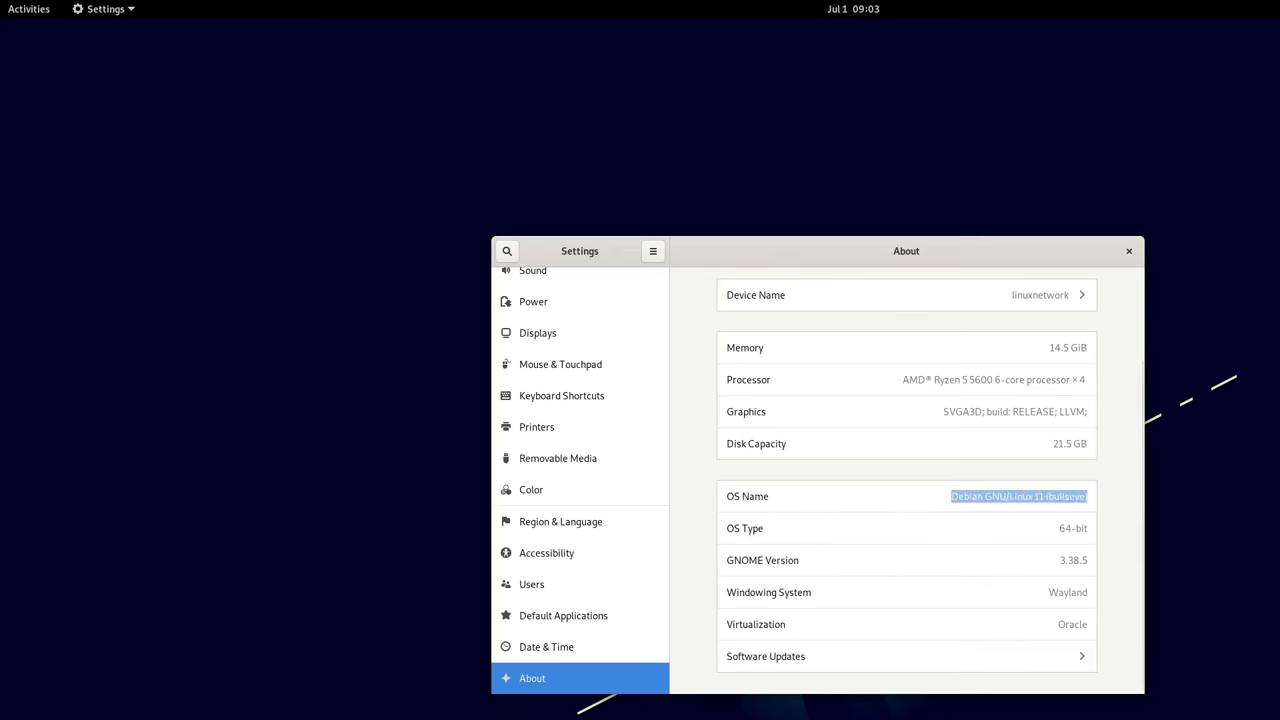
left_click(1047, 496)
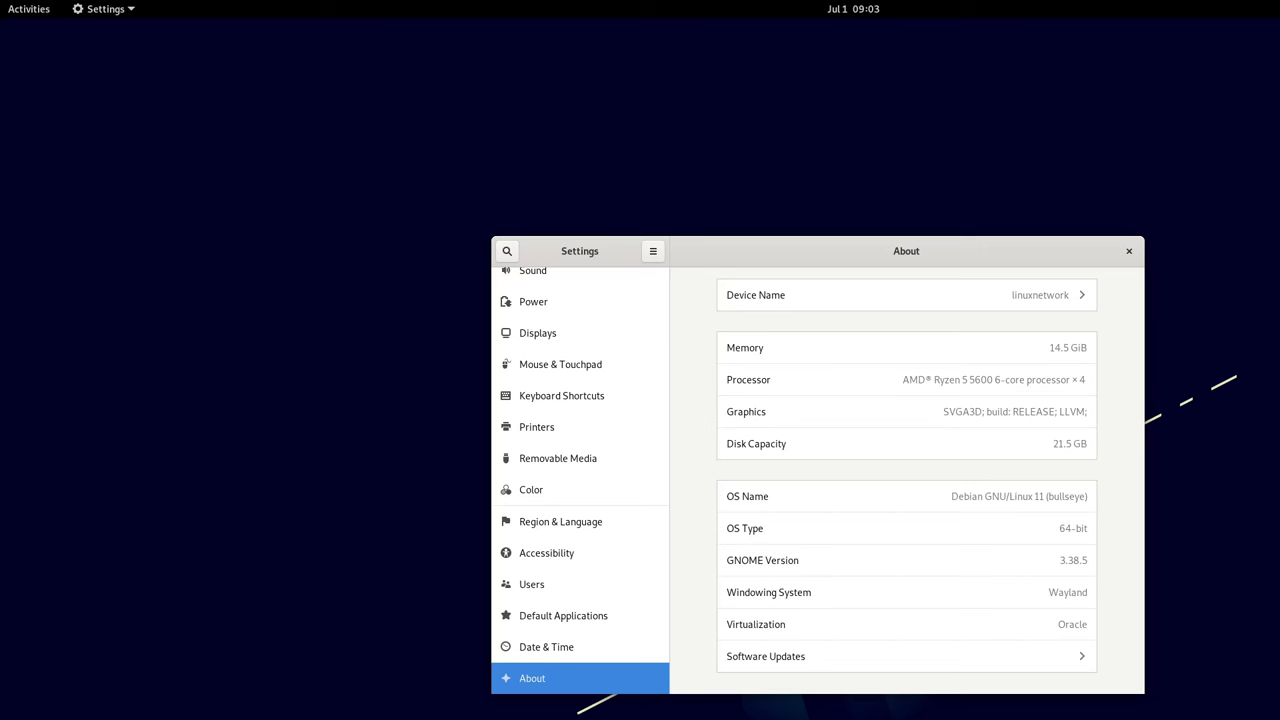
key("alt+F4")
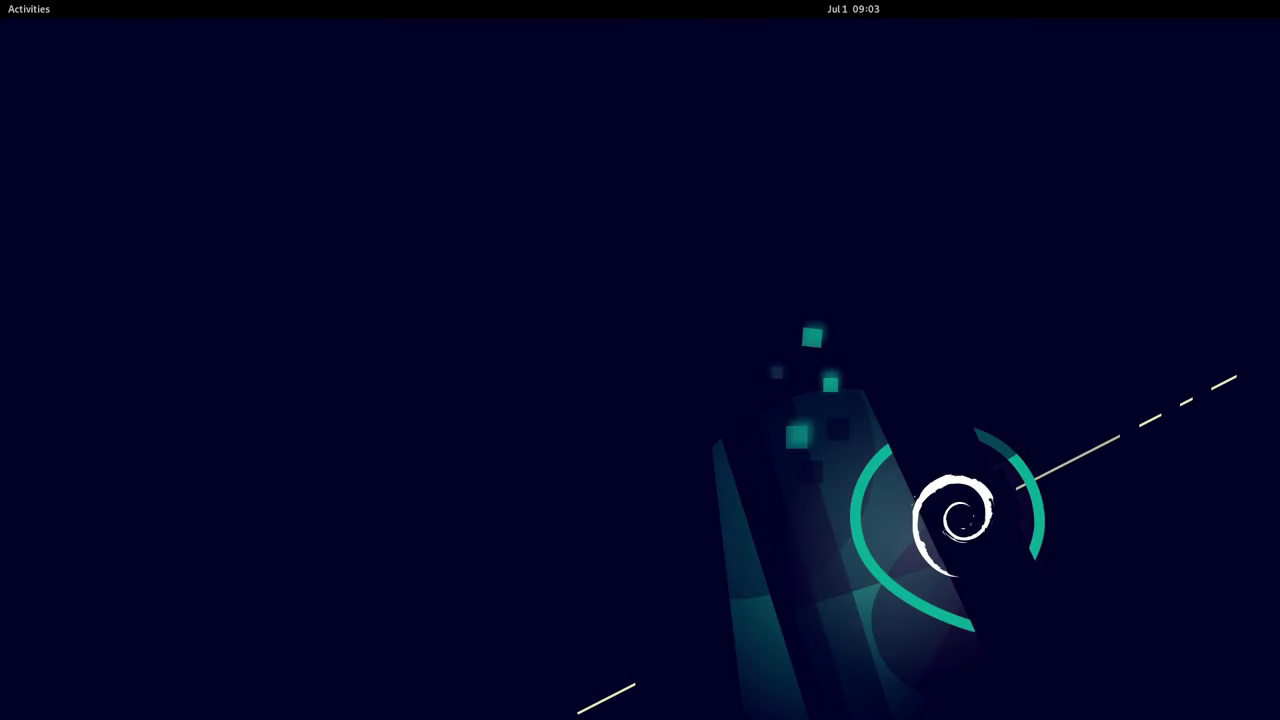
- Launch Terminal from the Utilities folder in the applications overview
key("super")
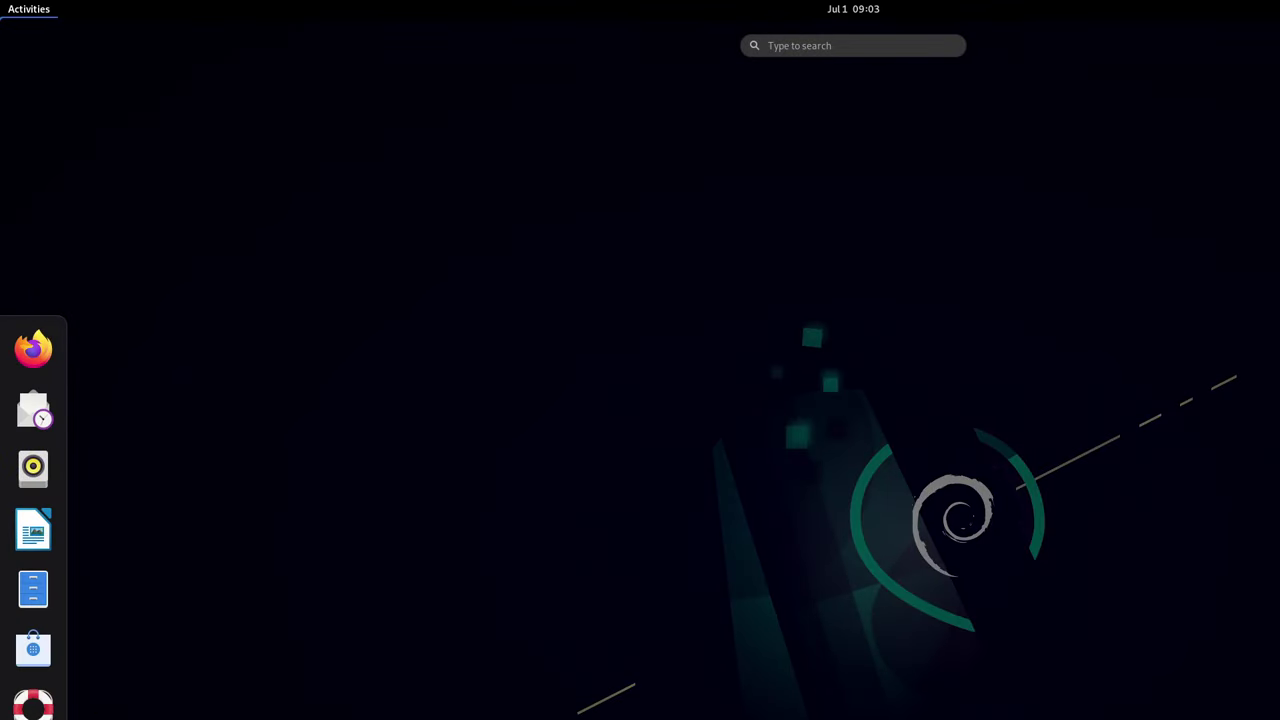
key("super")
scroll(853, 530, "down", 1)
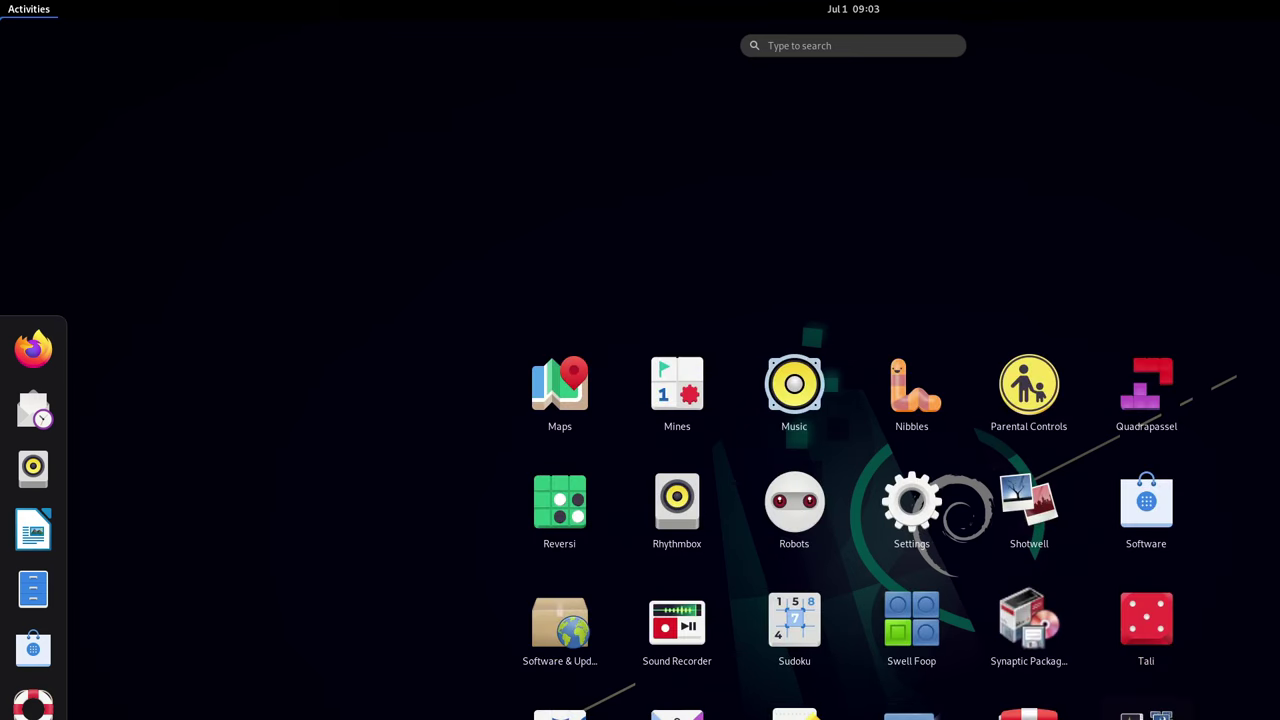
scroll(853, 530, "down", 1)
scroll(853, 530, "up", 1)
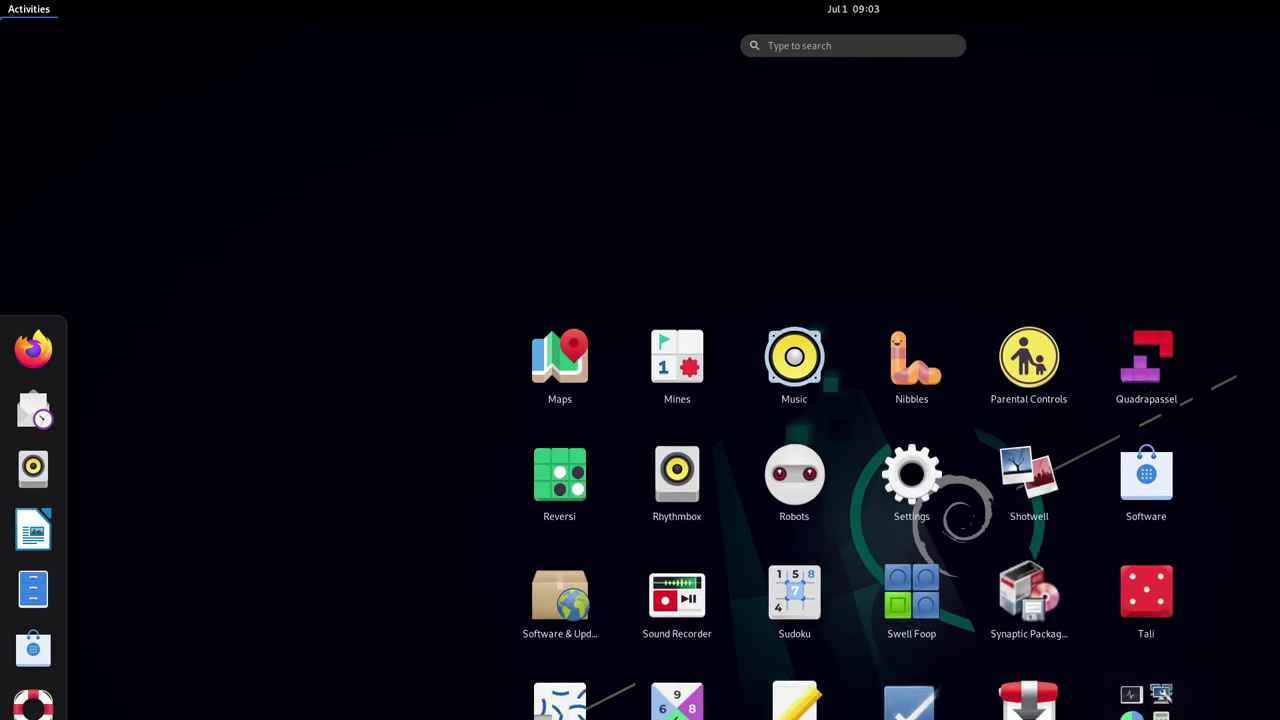
left_click(1146, 710)
scroll(853, 550, "down", 1)
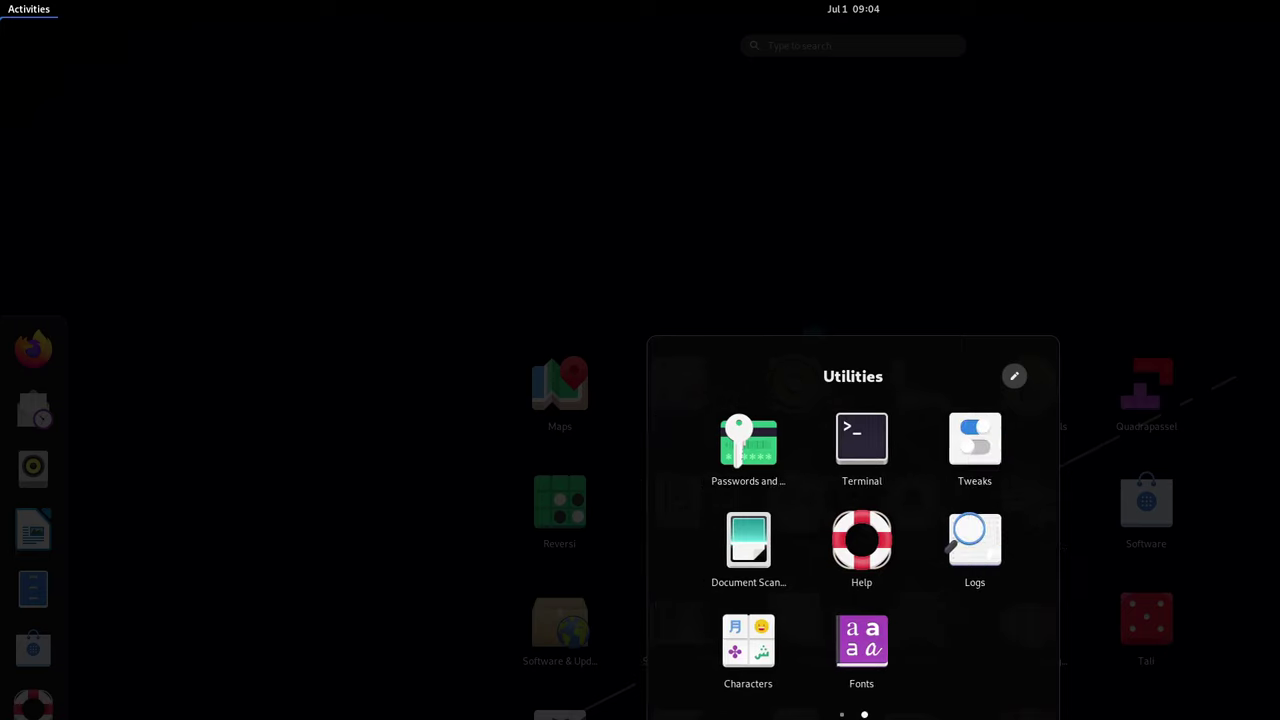
left_click(854, 434)
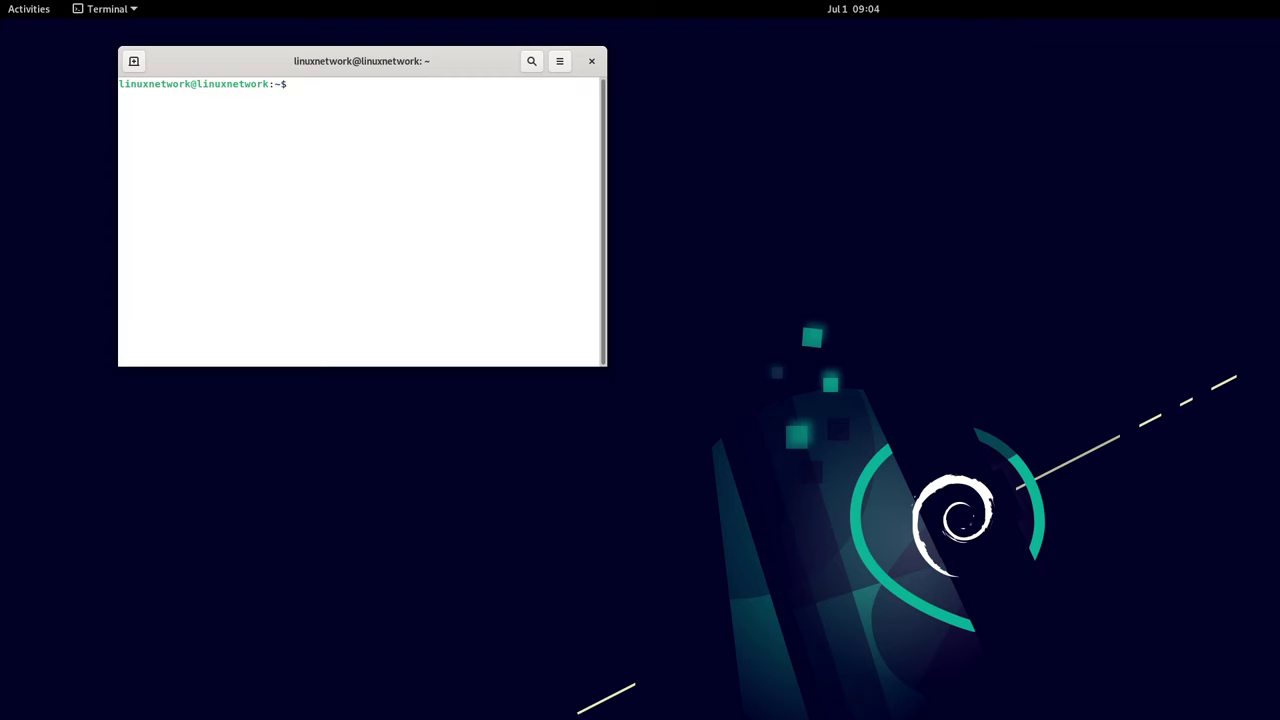
- Move and enlarge the terminal window, and print the system and kernel release information with uname -a and uname -r
left_click_drag(362, 61, 794, 272)
left_click_drag(1037, 575, 1279, 648)
type("uname -a")
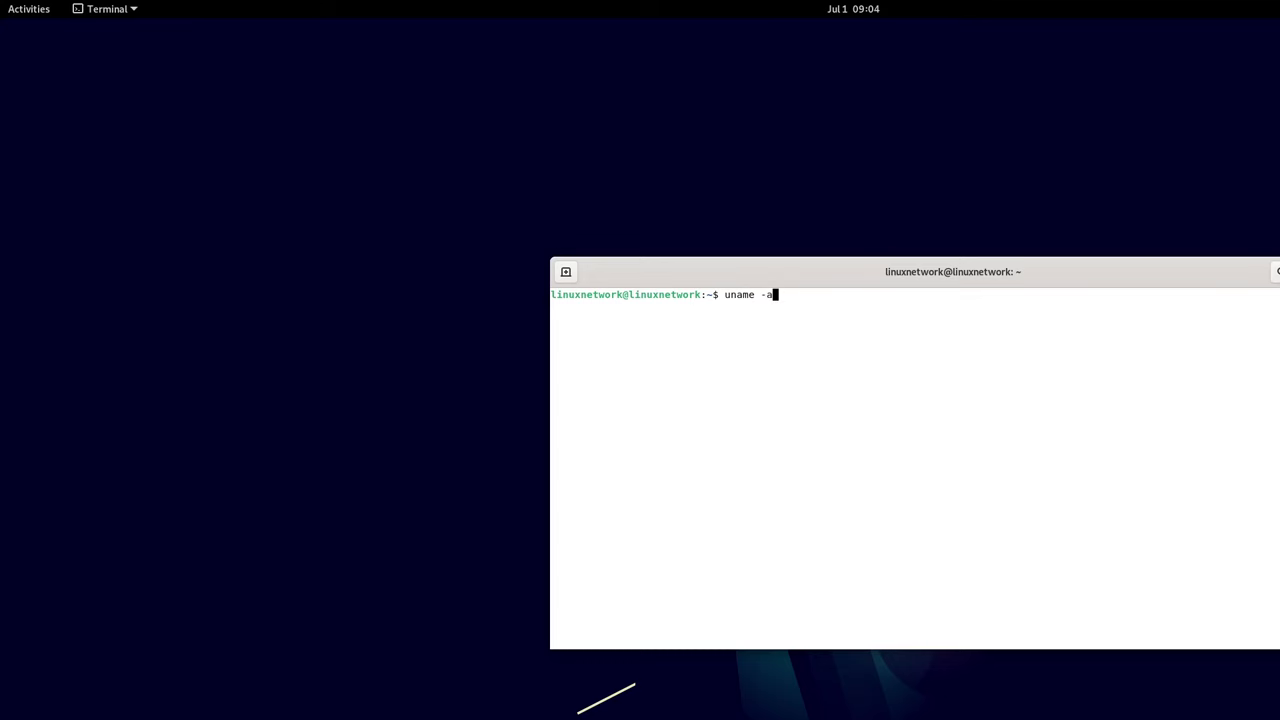
key("Return")
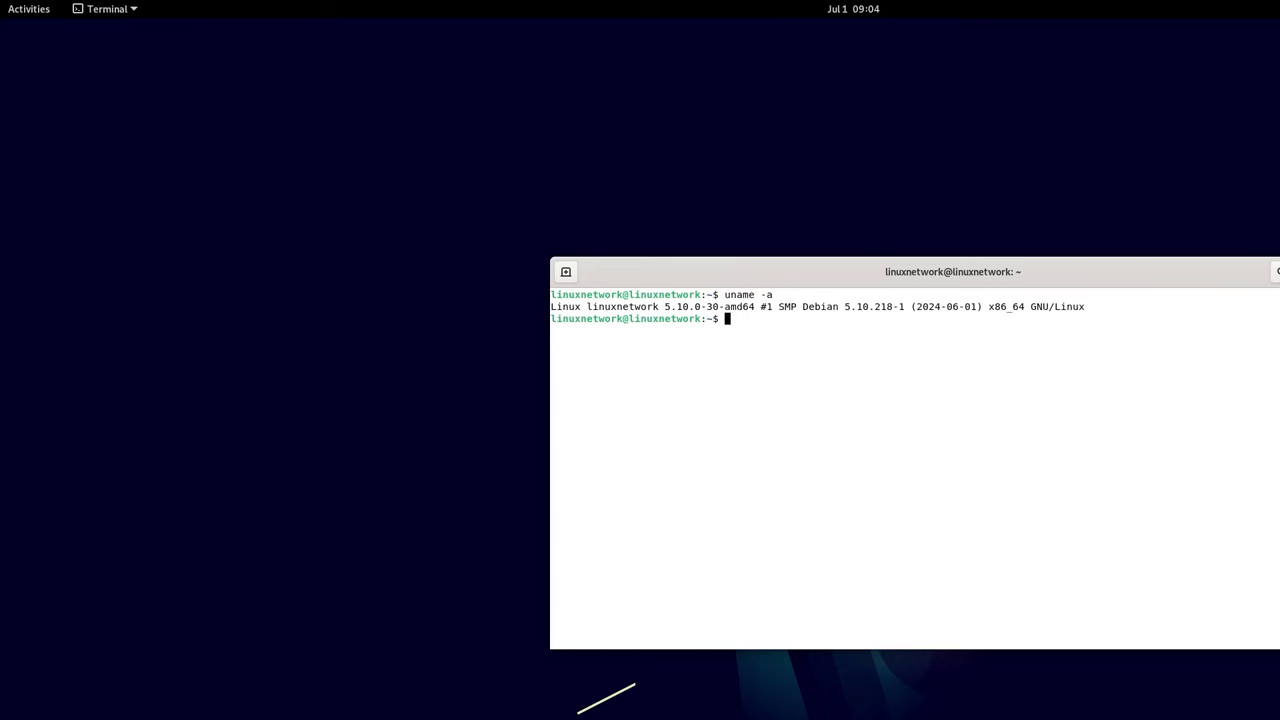
type("uname -r")
key("Return")
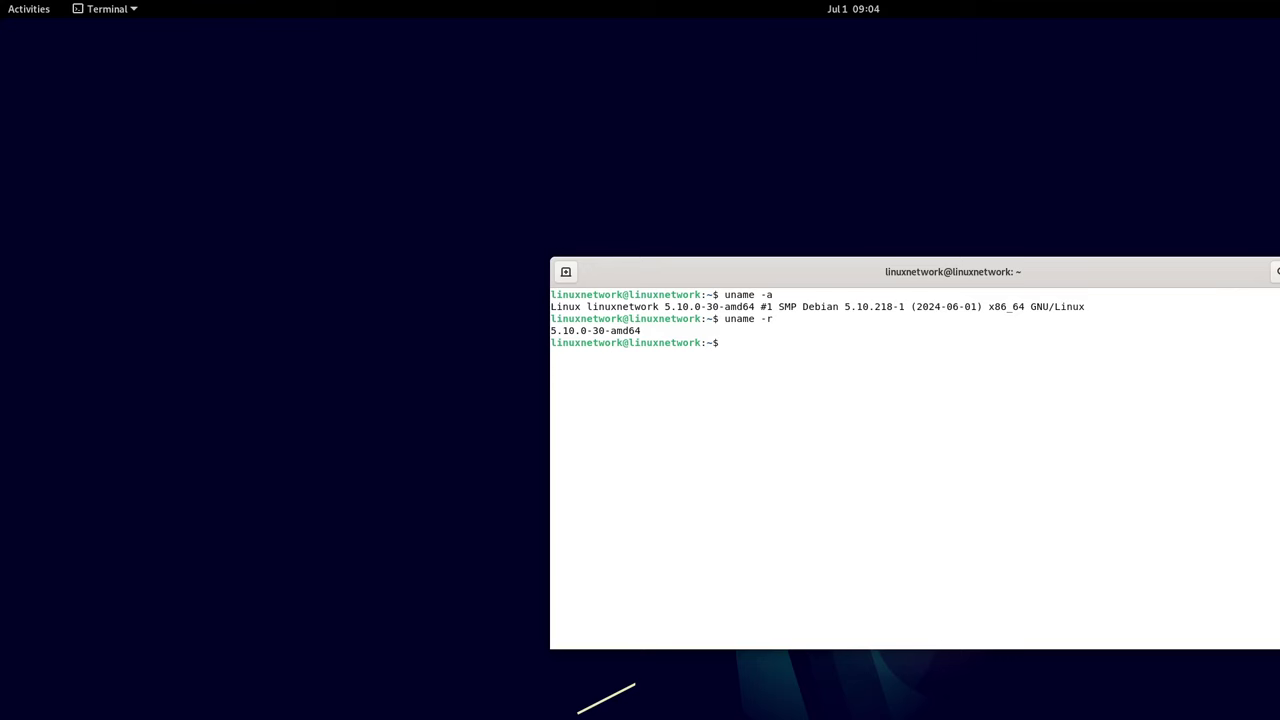
- View the About information of GNOME Terminal and close the terminal window
key("F10")
key("Return")
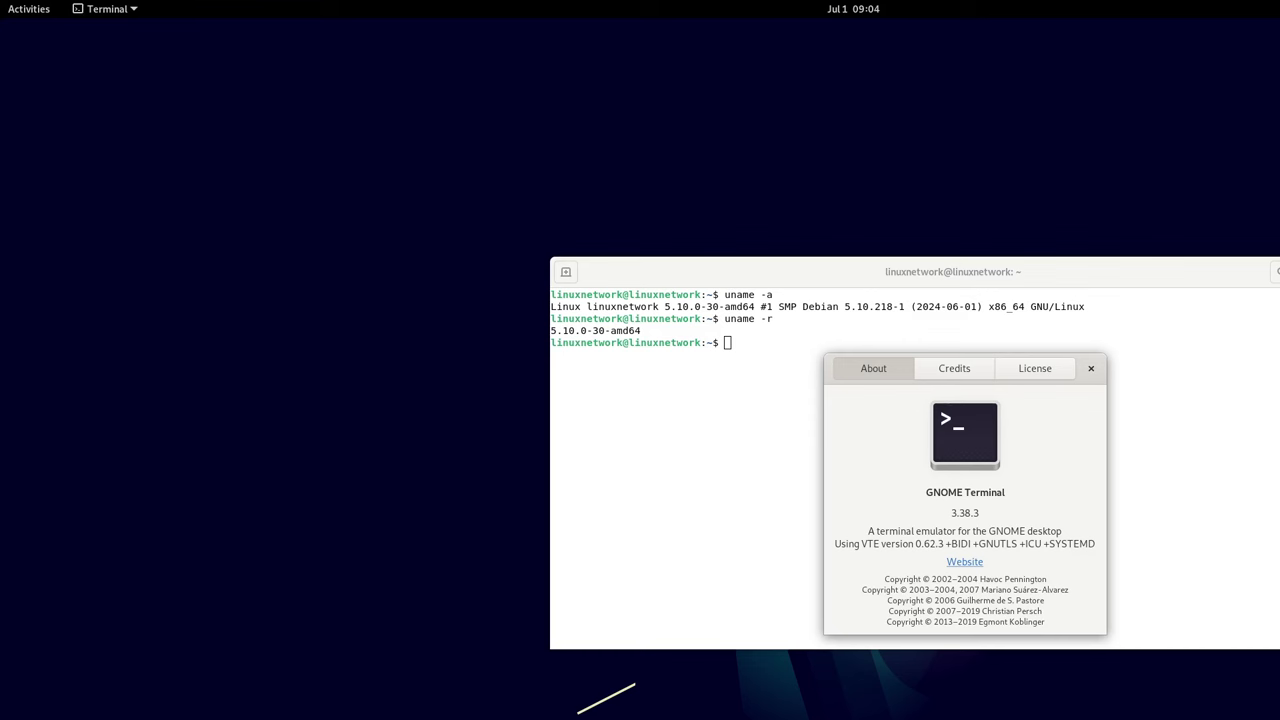
key("Escape")
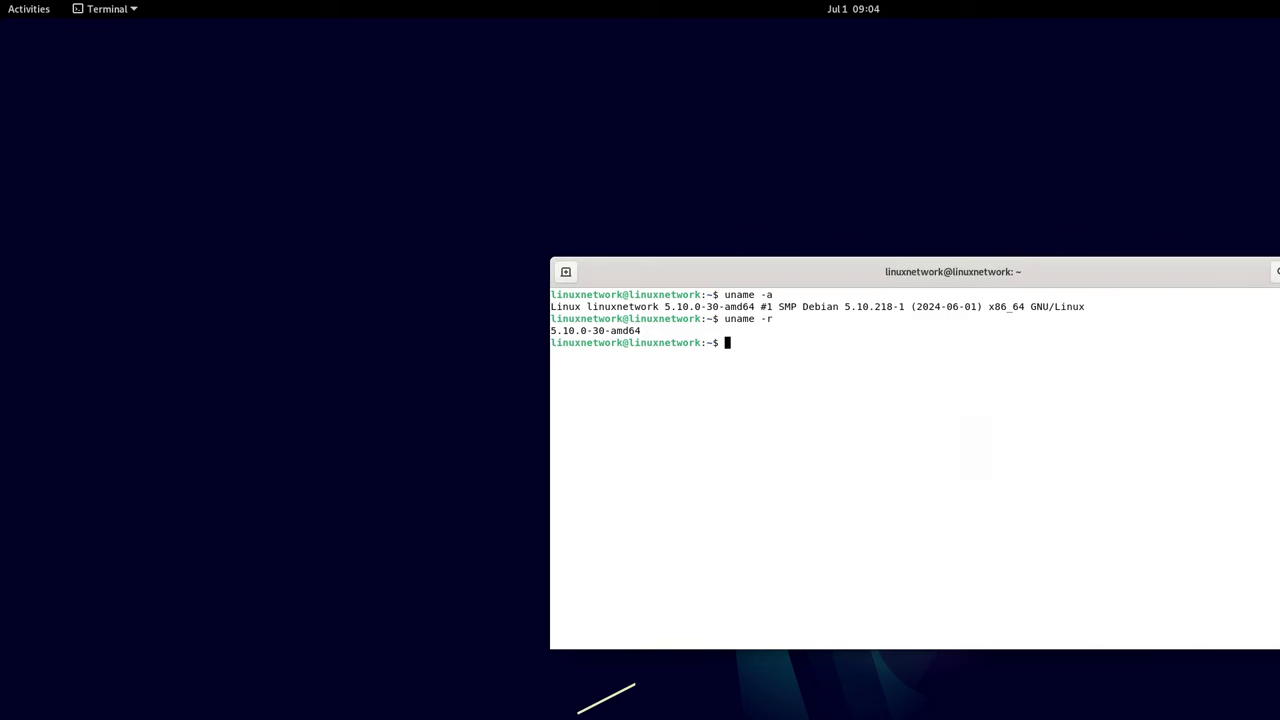
key("alt+F4")
- Open the background settings from the desktop and look at the About and Network pages
right_click(811, 237)
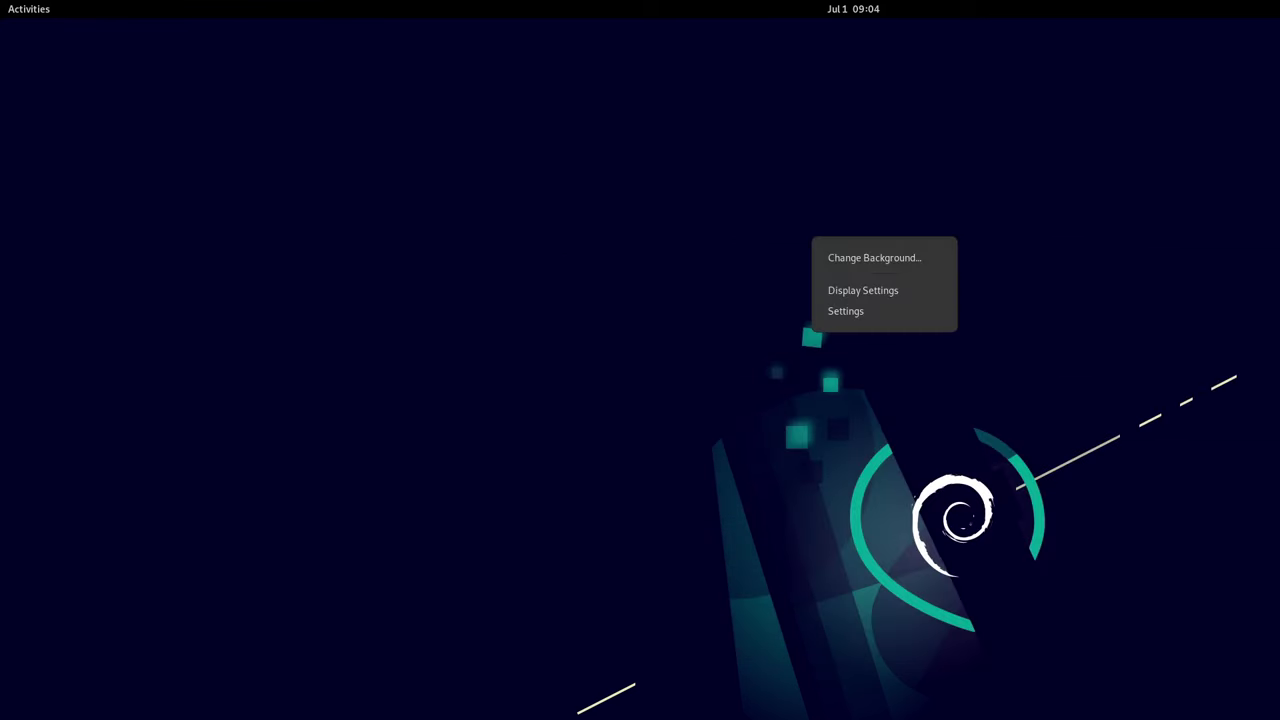
left_click(874, 257)
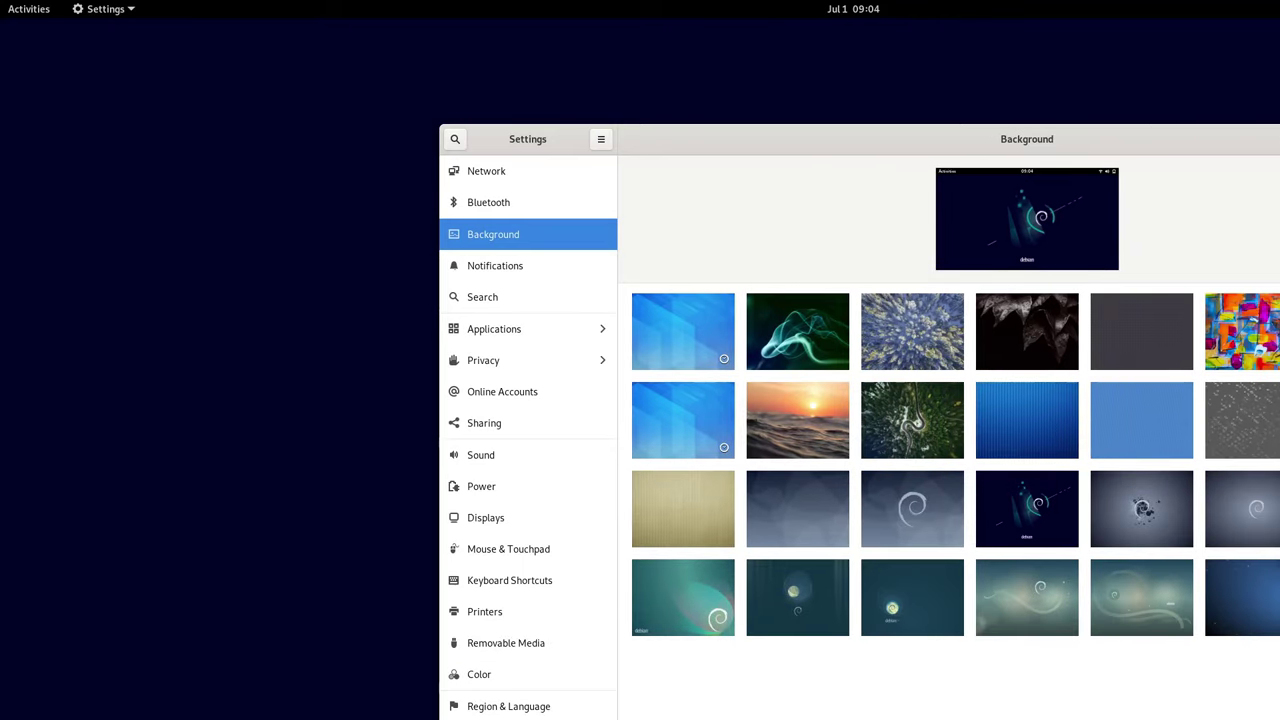
scroll(528, 385, "down", 2)
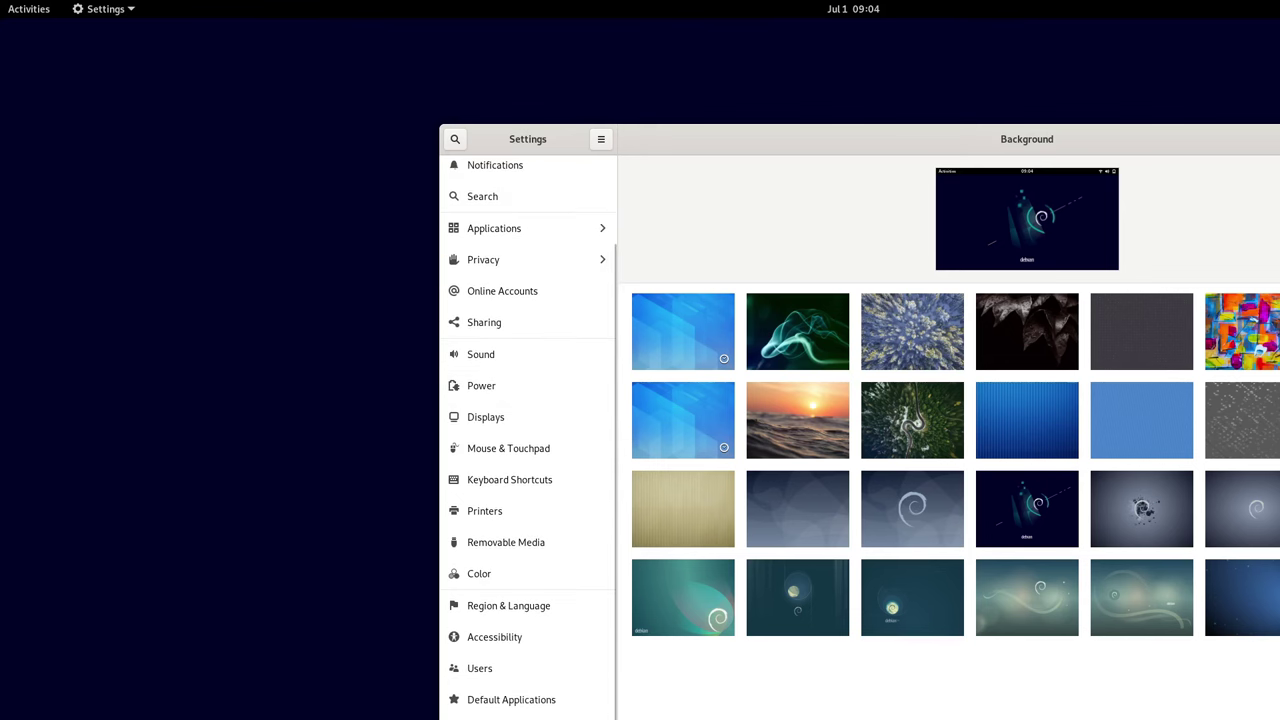
left_click(528, 718)
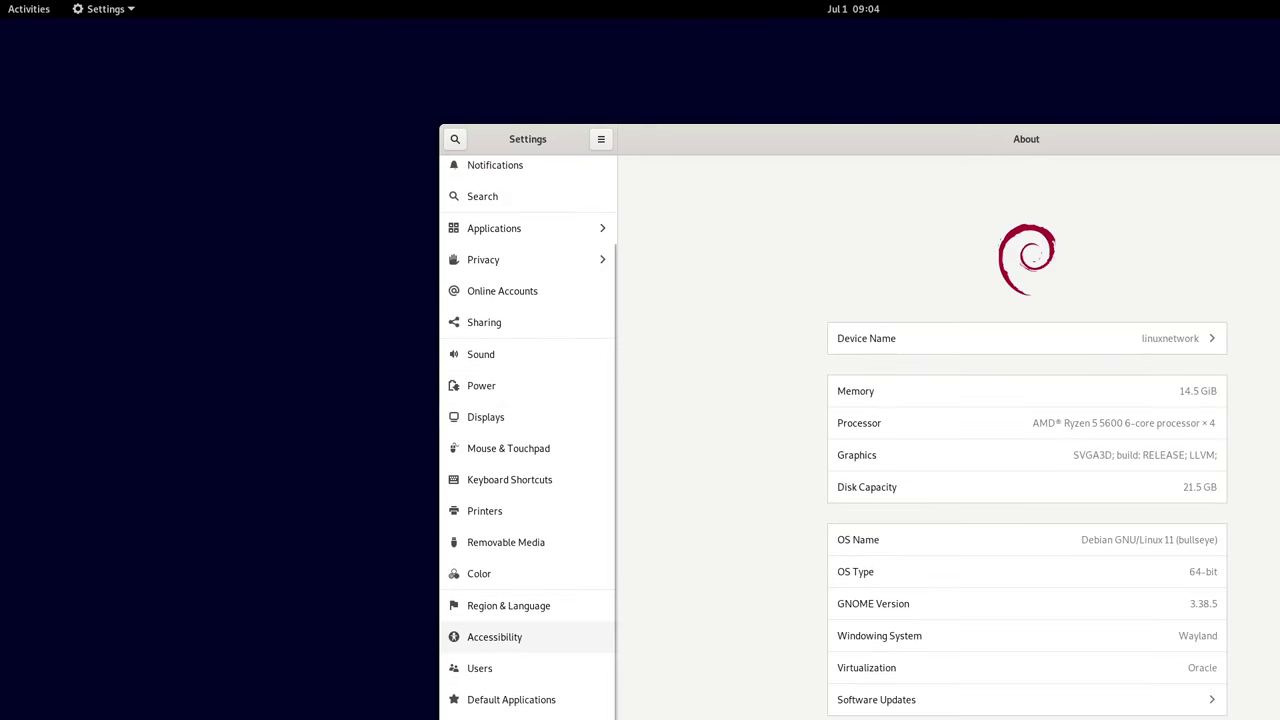
scroll(528, 636, "up", 2)
left_click(528, 171)
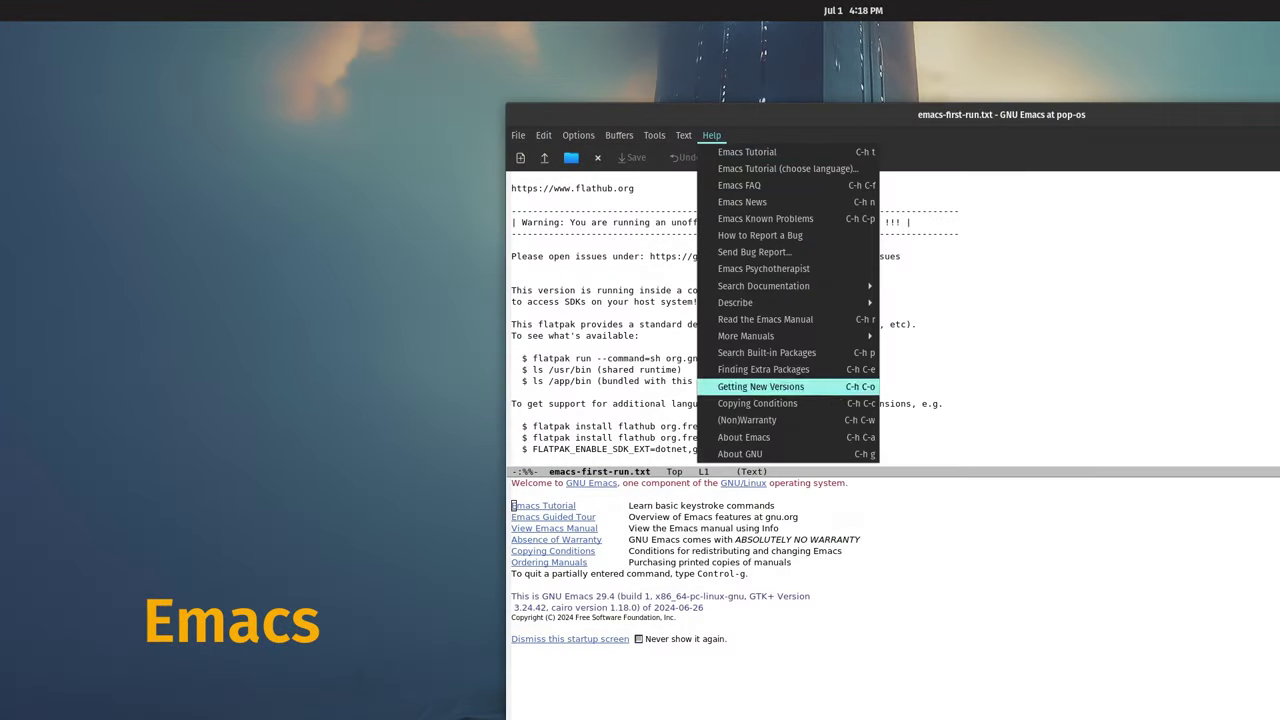
- In Emacs, display the About Emacs page and make its pane taller
left_click(744, 437)
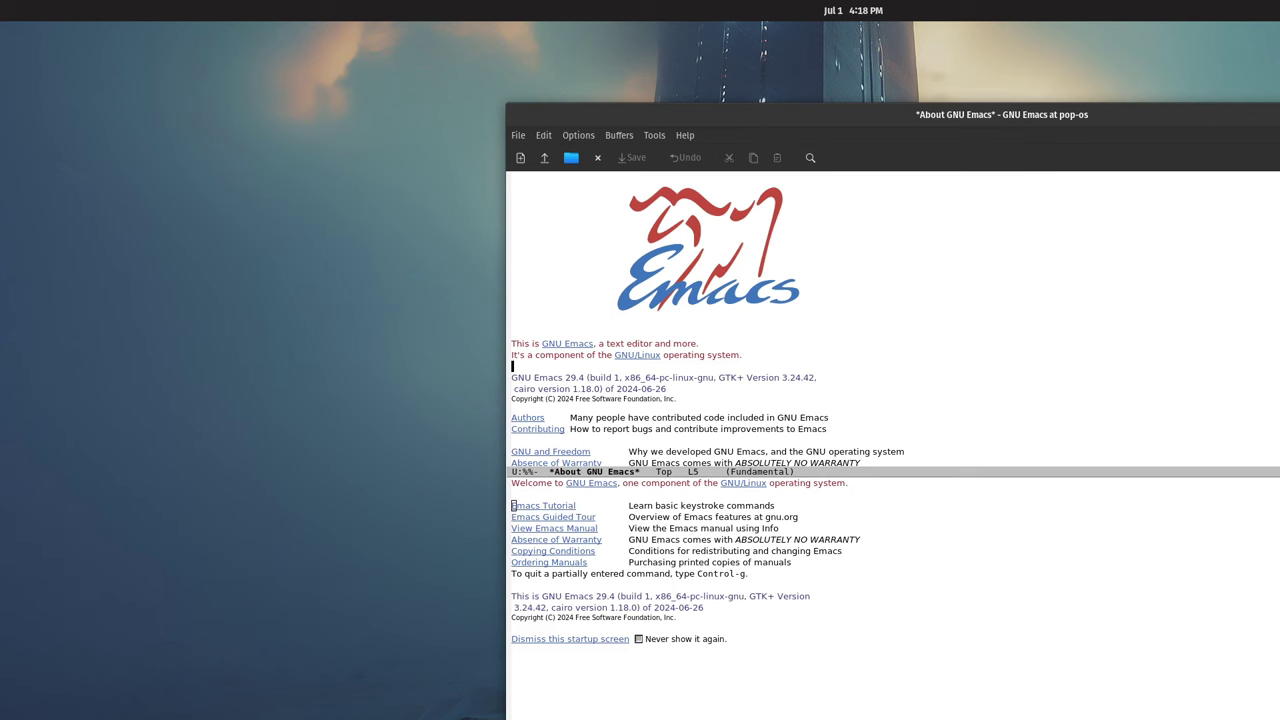
left_click_drag(995, 471, 995, 505)
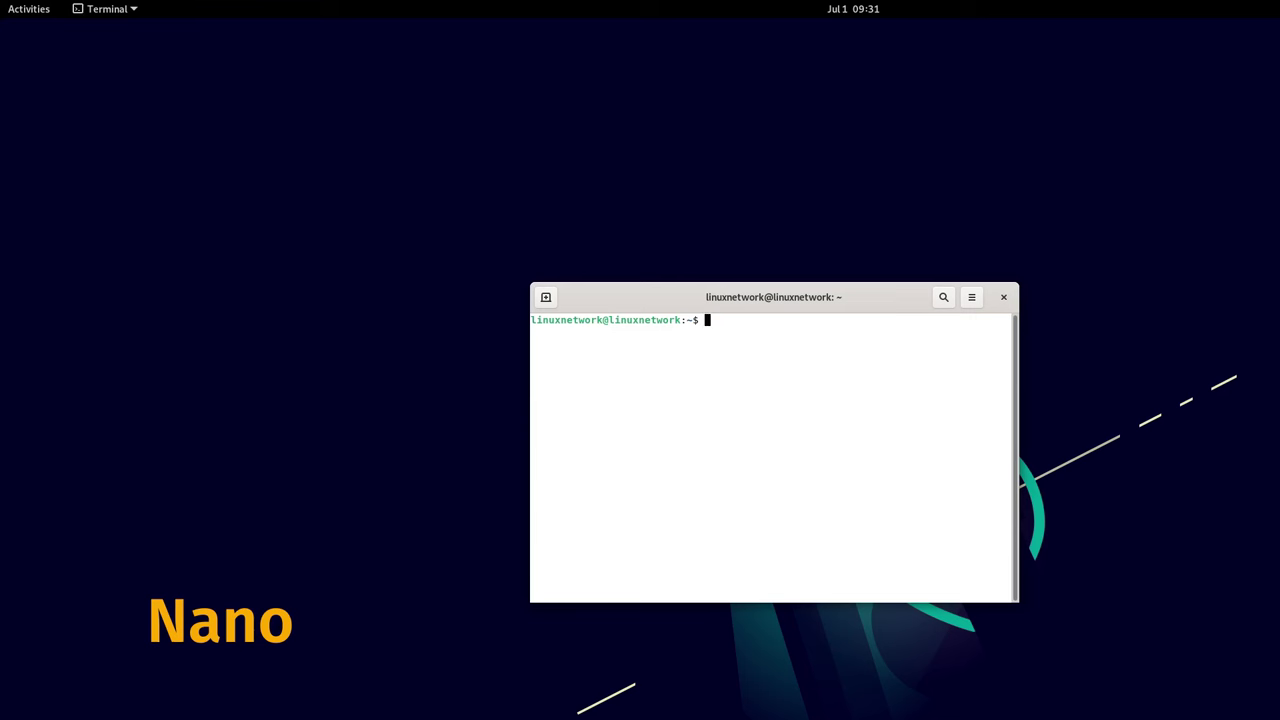
- In the terminal, check the installed nano version with nano --version
type("nano ")
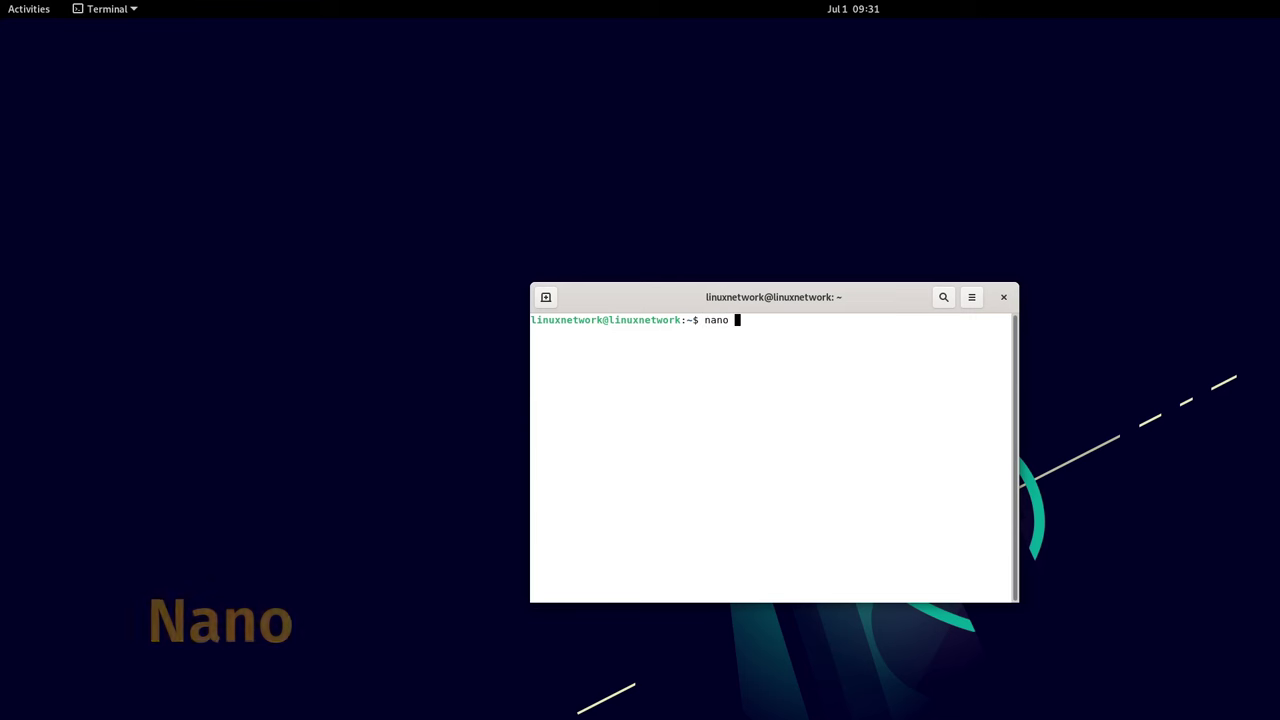
type("--versi")
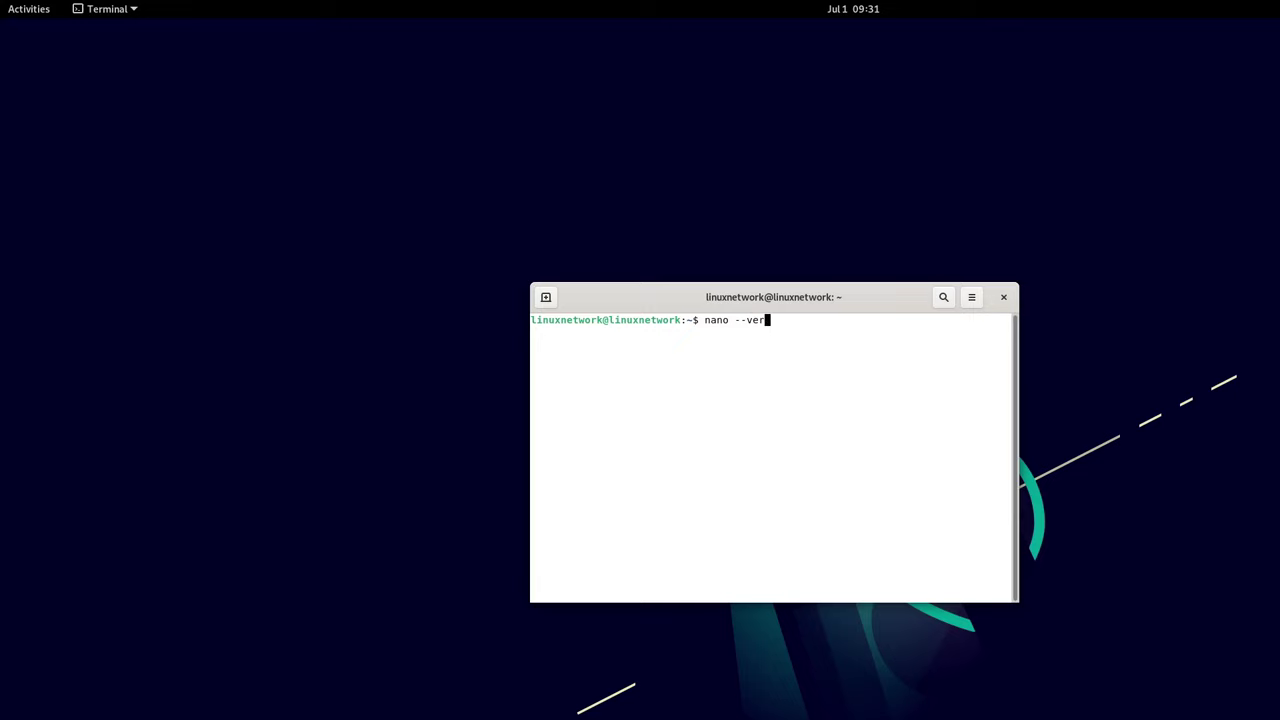
type("on")
key("Return")
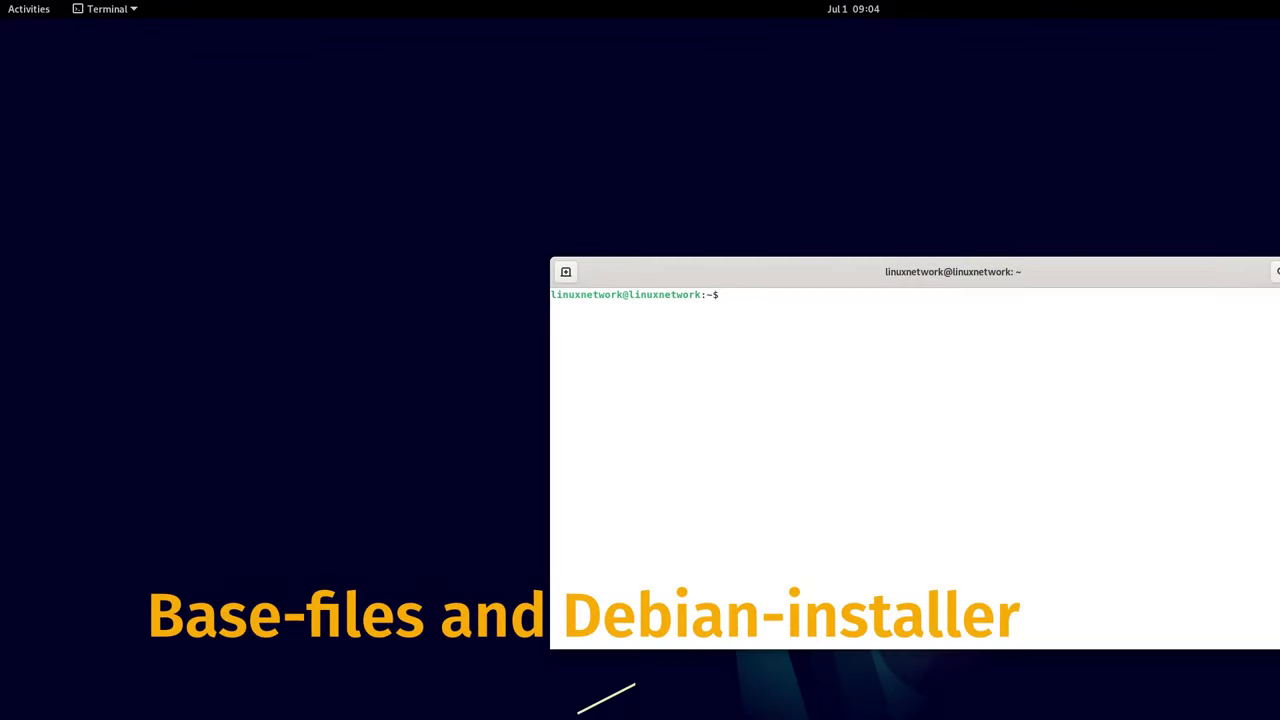
- Print the full system information with uname -a and the kernel release with uname -r
type("uname -a")
key("Return")
type("una")
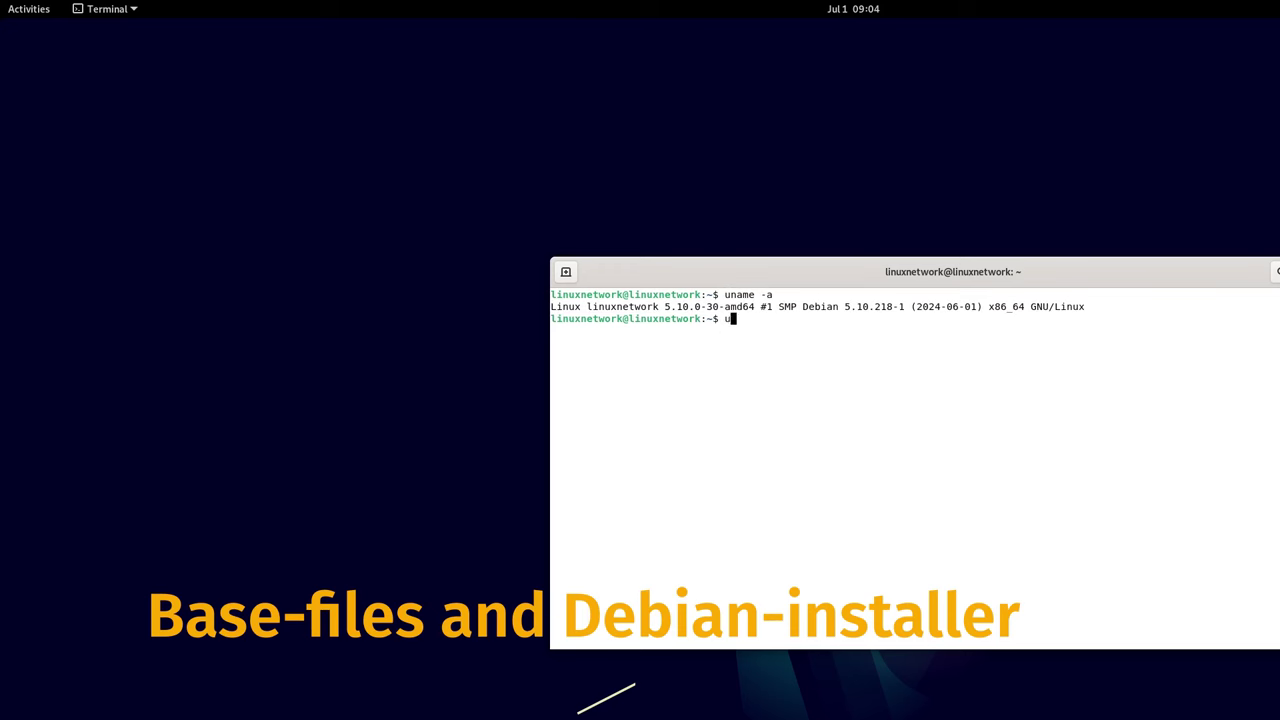
type("me -r")
key("Return")
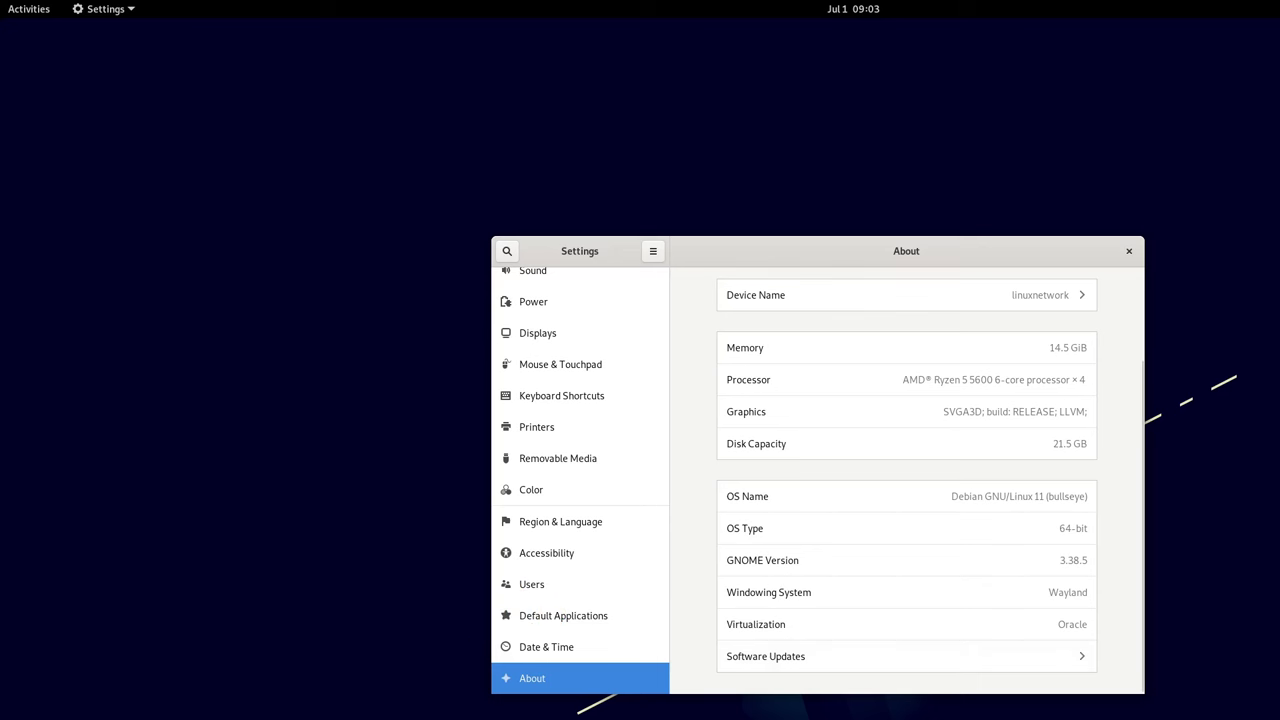
- In Settings, highlight the OS Name value on the About page and clear the selection
left_click_drag(951, 496, 1088, 496)
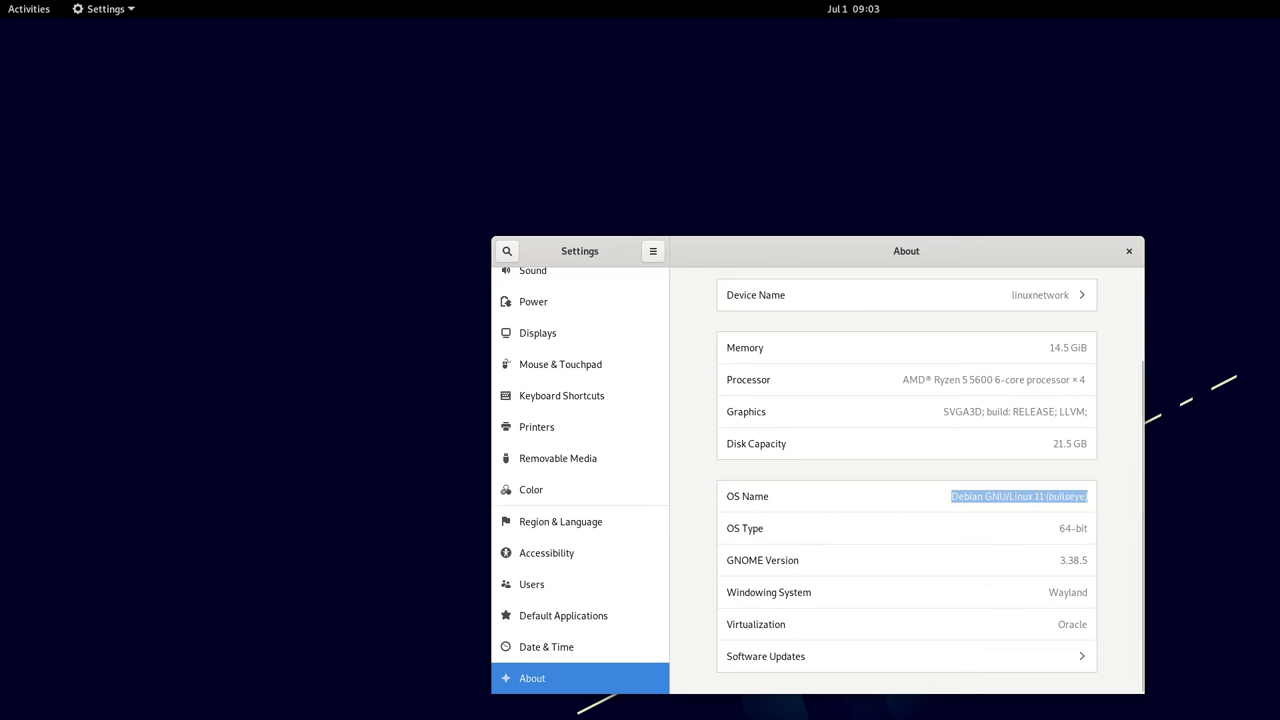
left_click(1047, 496)
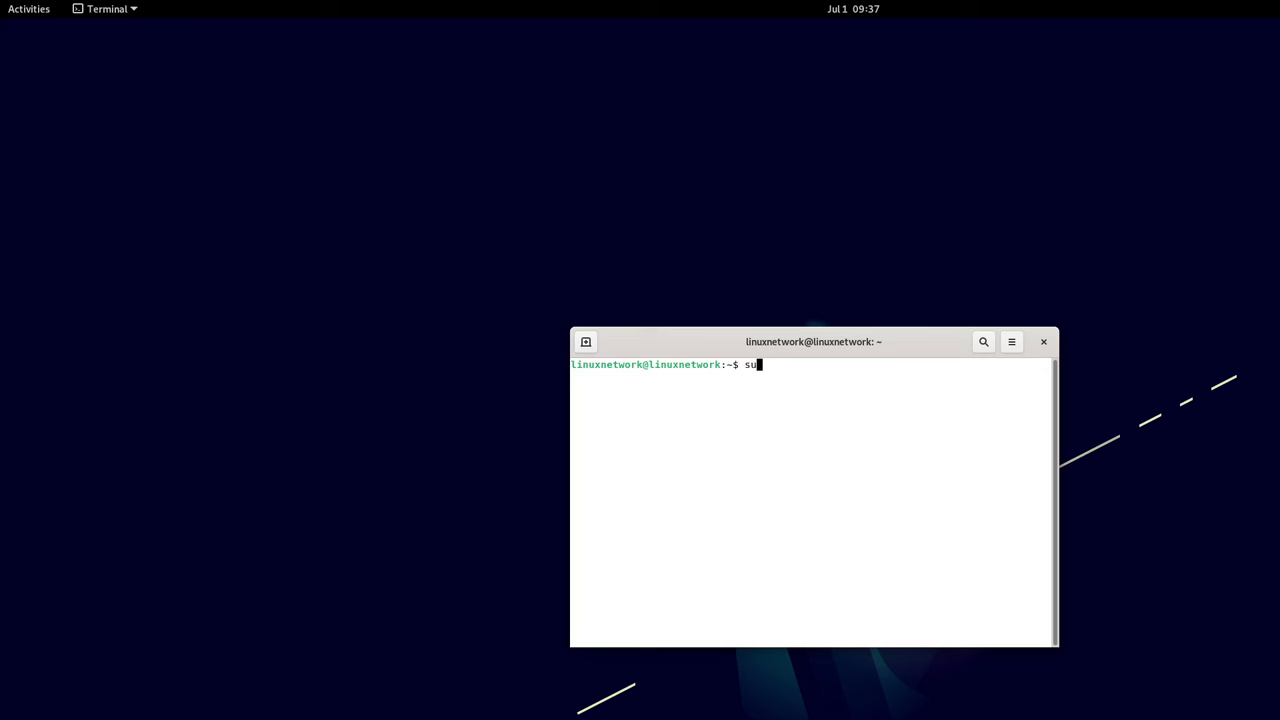
- In the terminal, enter sudo apt update and sudo apt upgrade to refresh the package lists and upgrade the packages
type("pt update")
type("sudo apt upgrade")
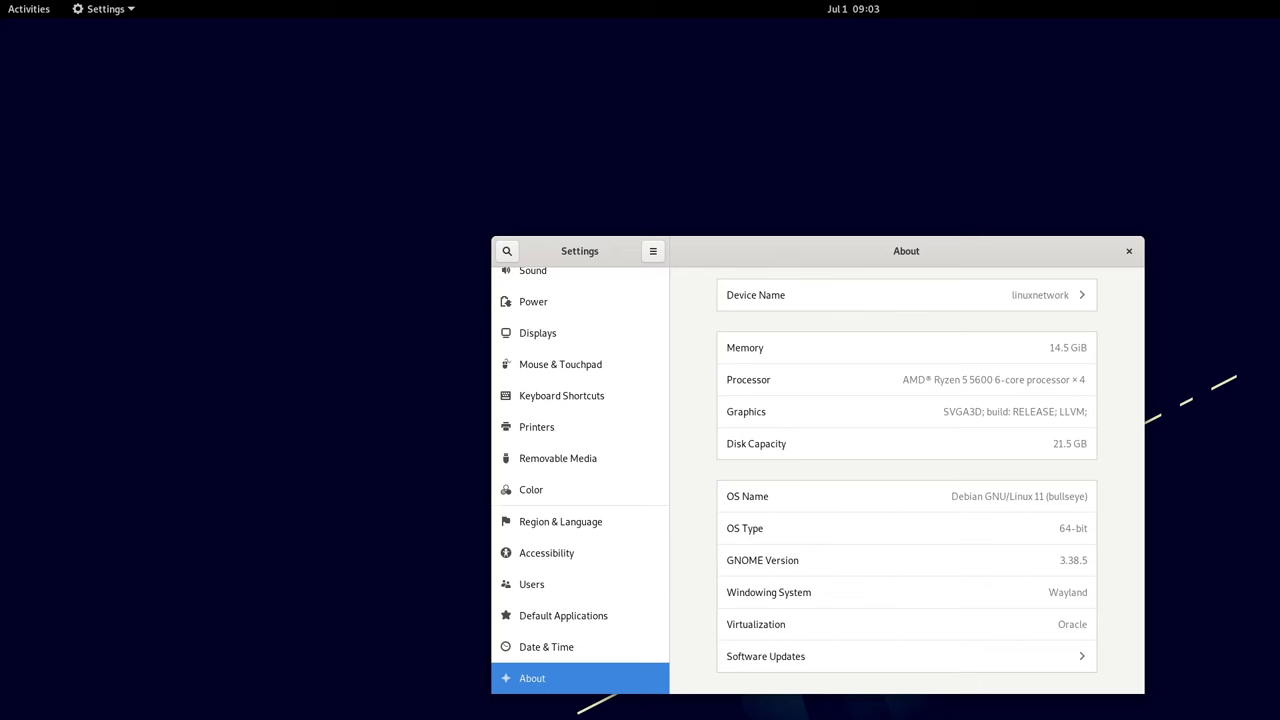
- In Settings, highlight the OS Name value on the About page and close the window
left_click_drag(950, 496, 1088, 496)
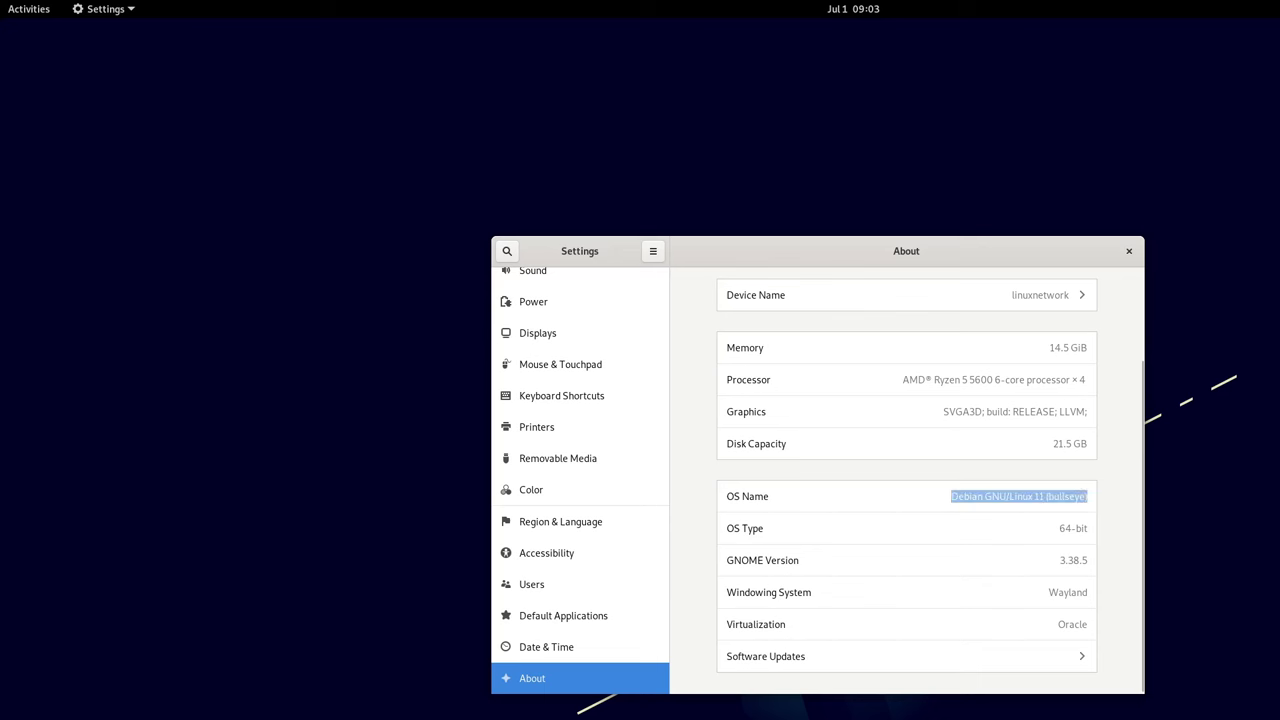
left_click(1047, 496)
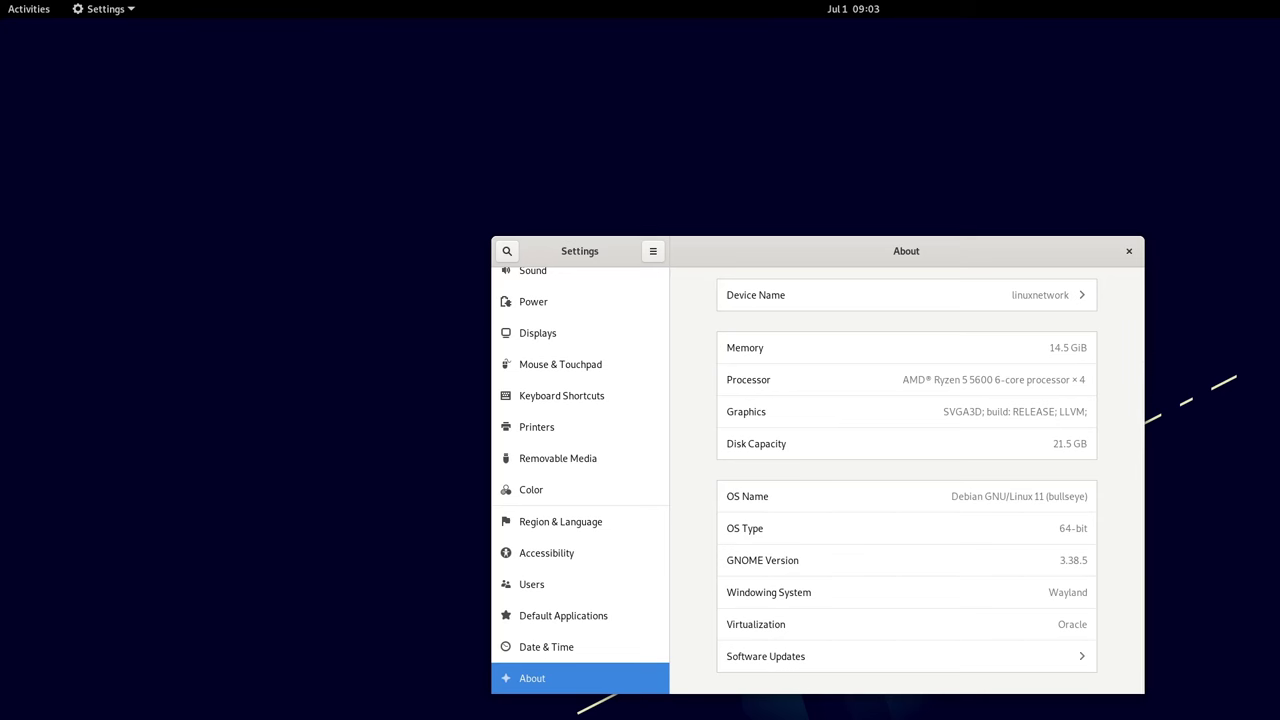
left_click(1129, 251)
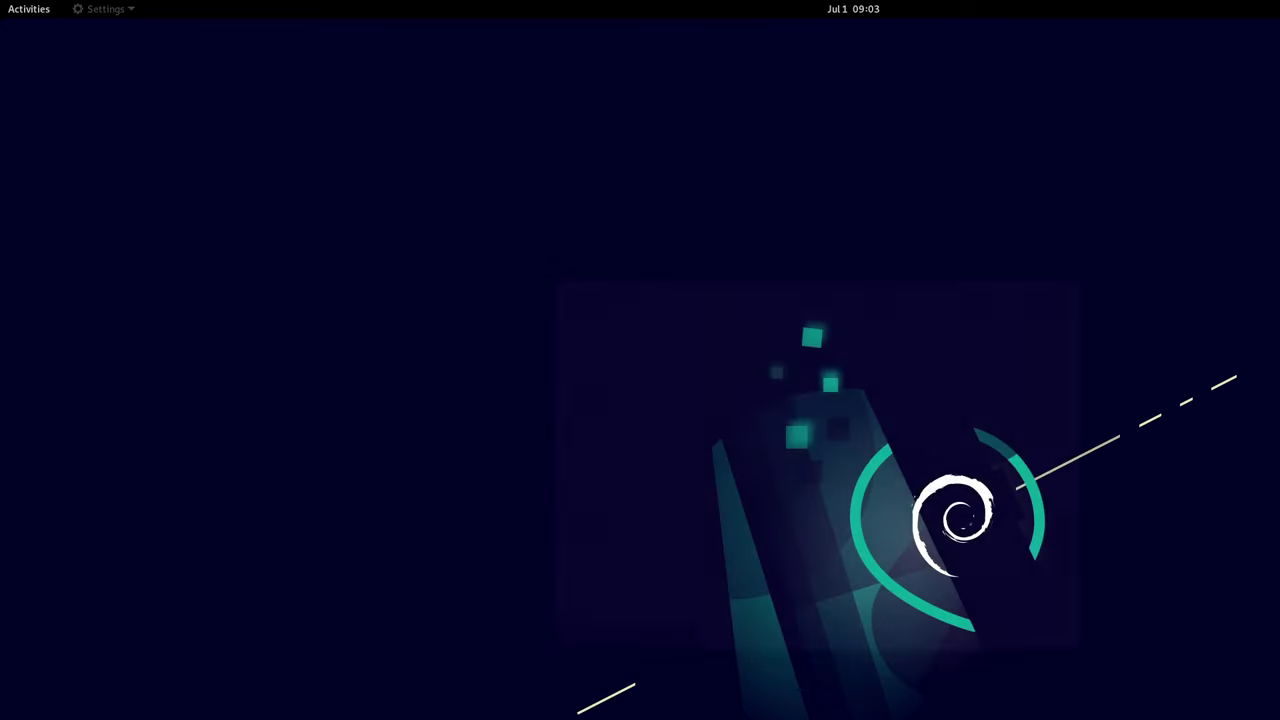
- Open Terminal from the applications overview and move its window toward the middle of the desktop
key("super")
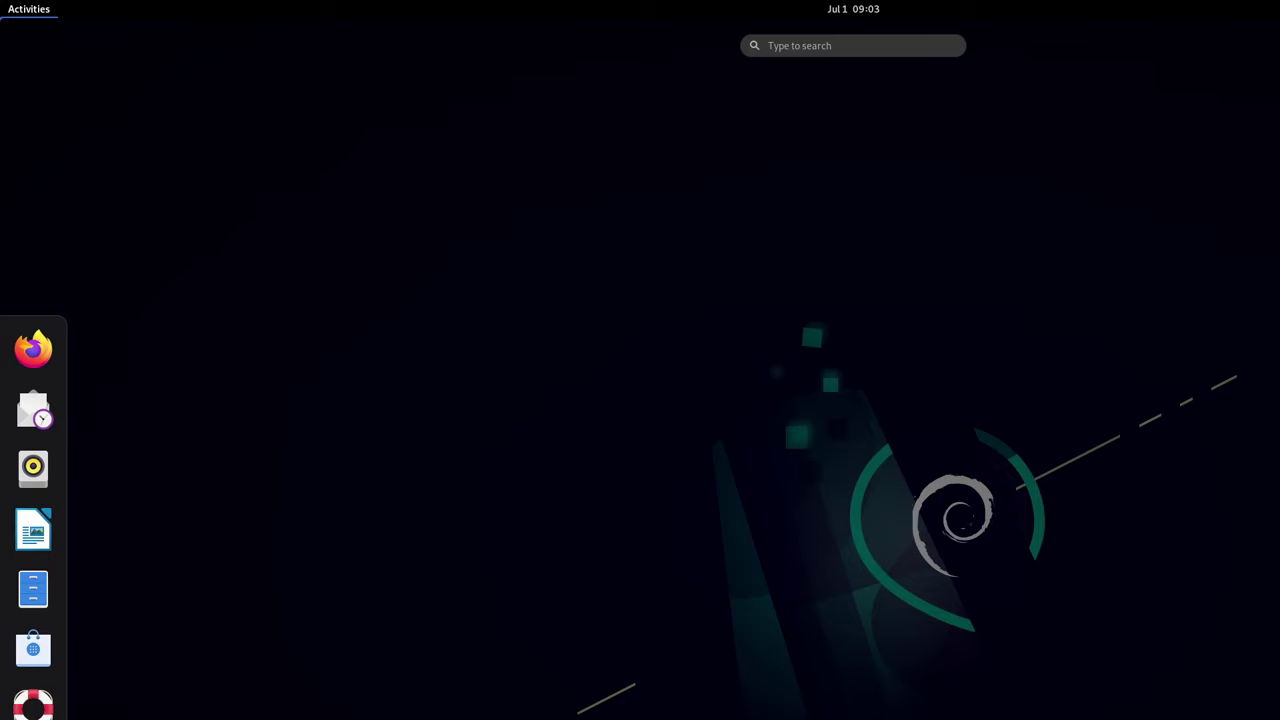
key("super+a")
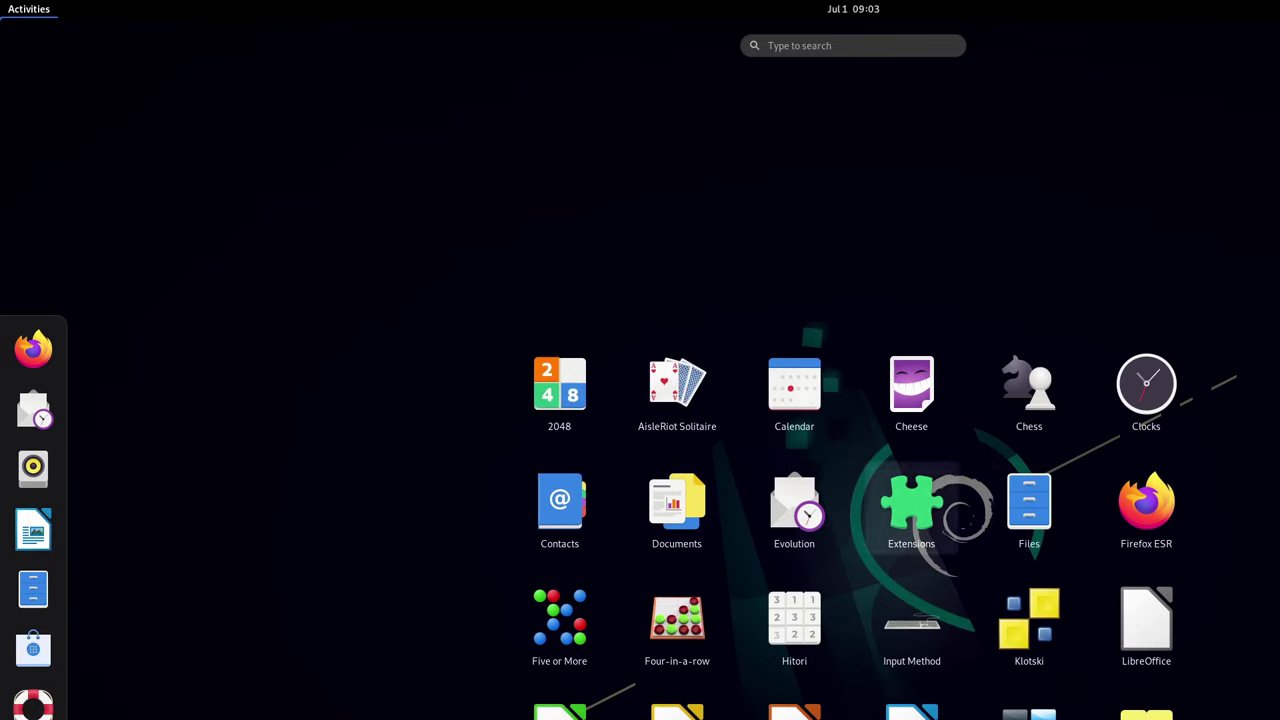
scroll(1146, 710, "down", 1)
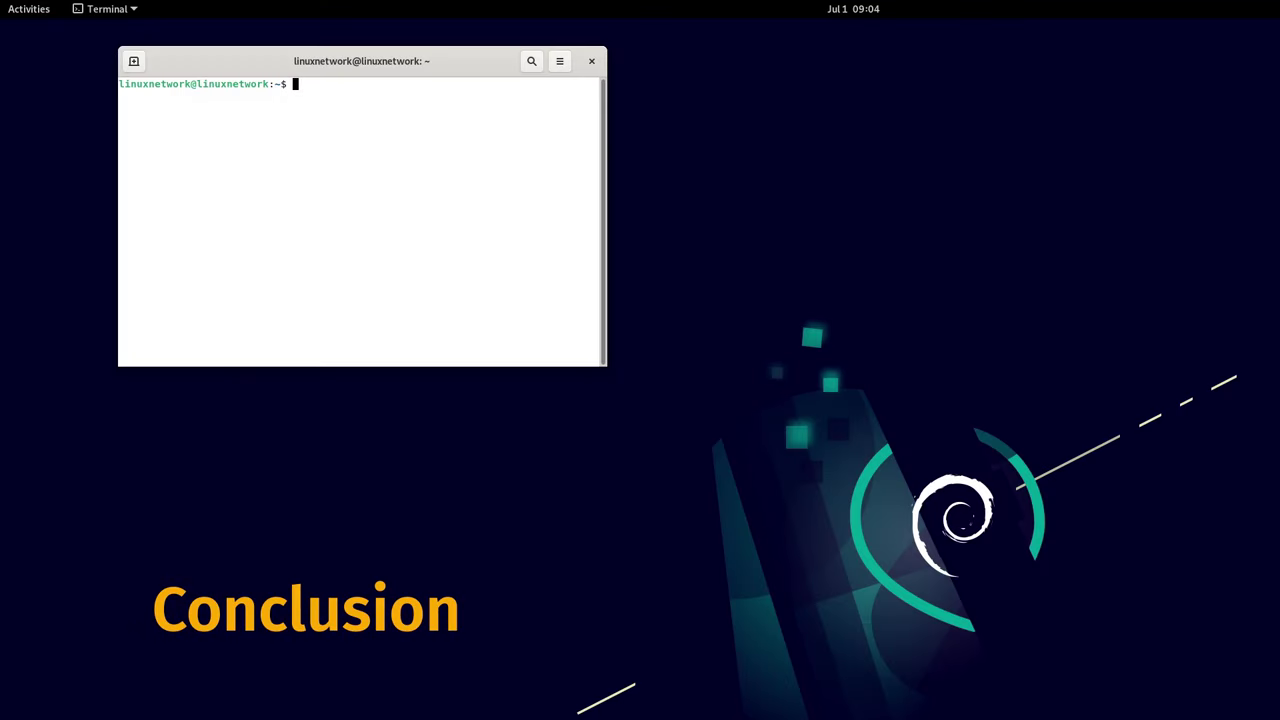
left_click_drag(362, 61, 794, 272)
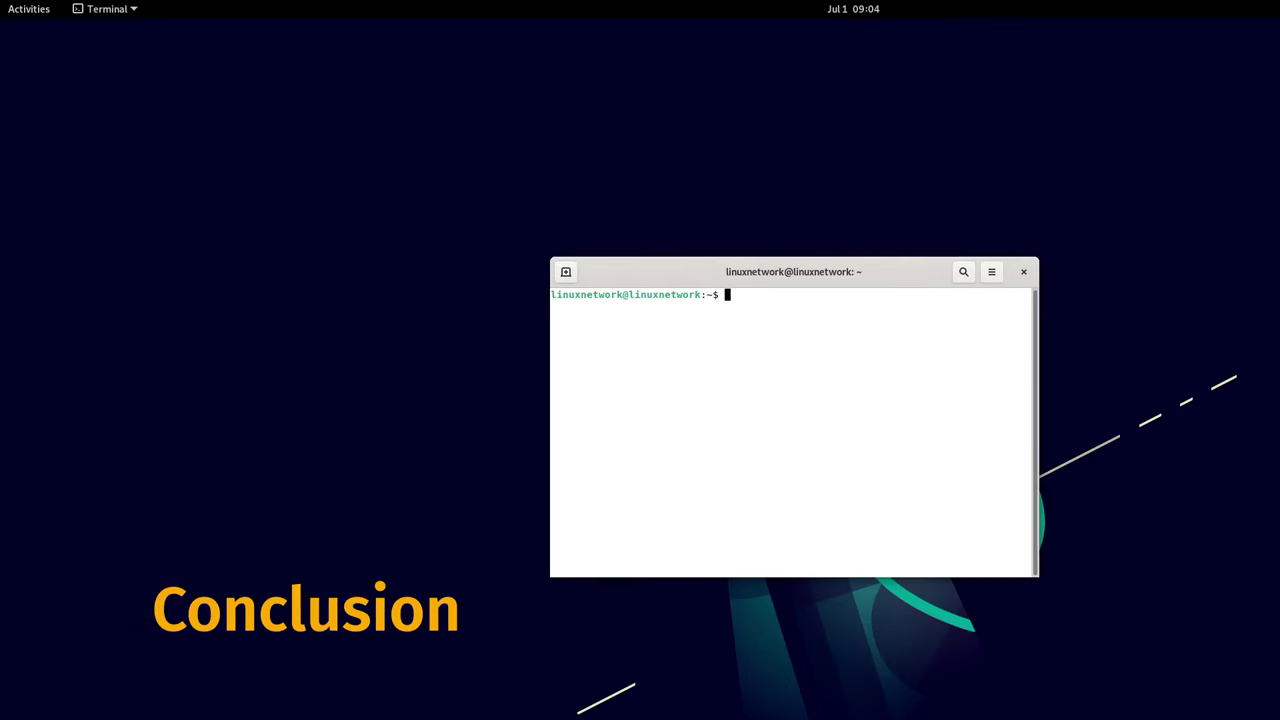
- Enlarge the terminal window and run uname -a and uname -r to check the system and kernel release
left_click_drag(1038, 576, 1279, 649)
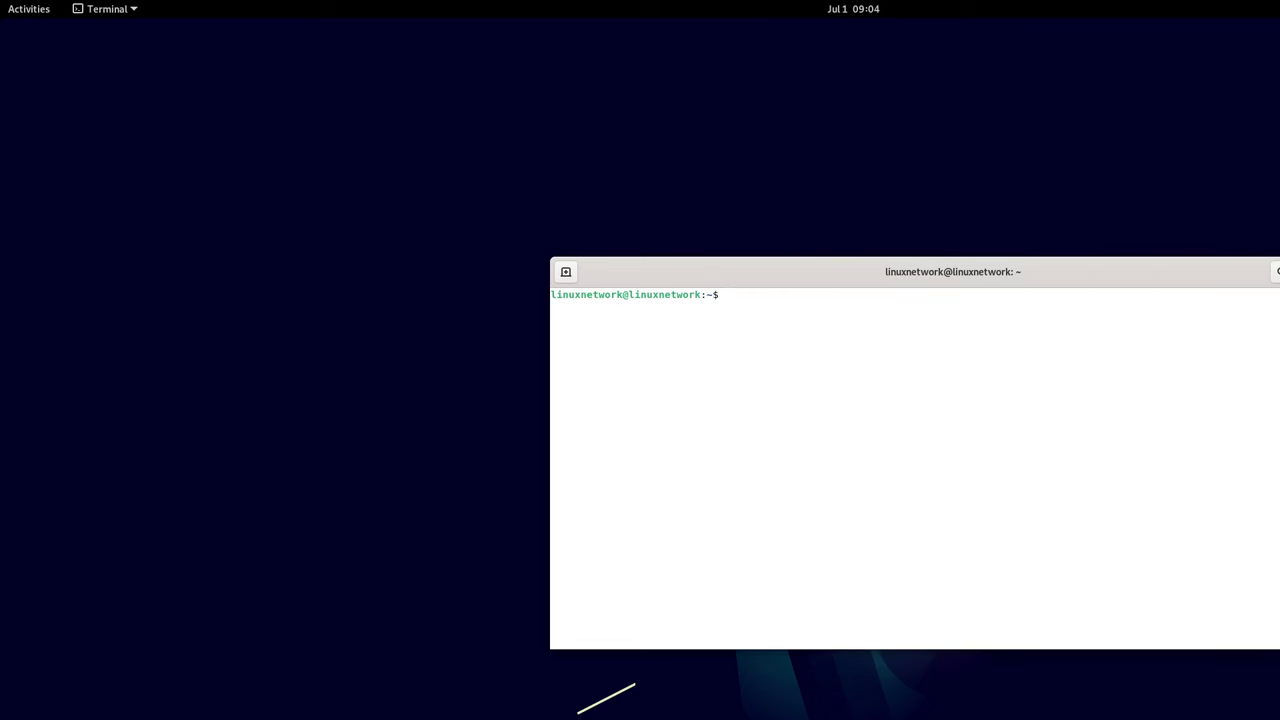
type("uname -a")
key("Return")
type("uname -")
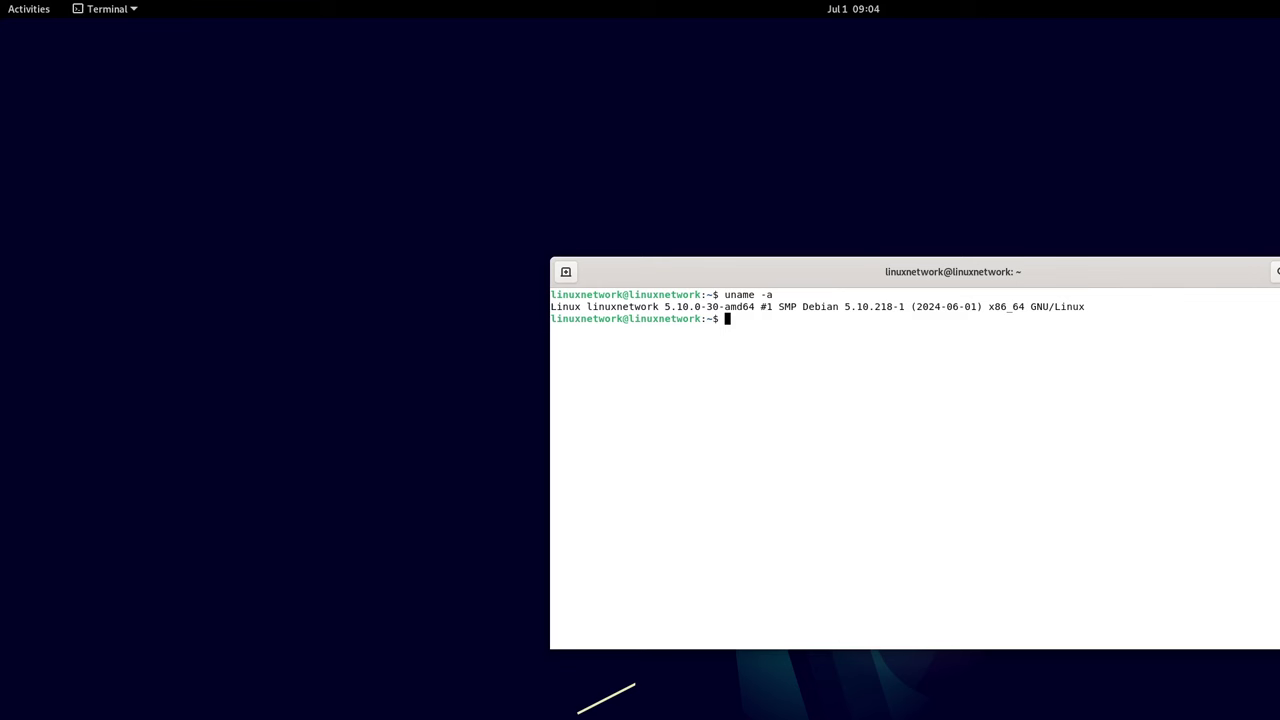
type("r")
key("Return")
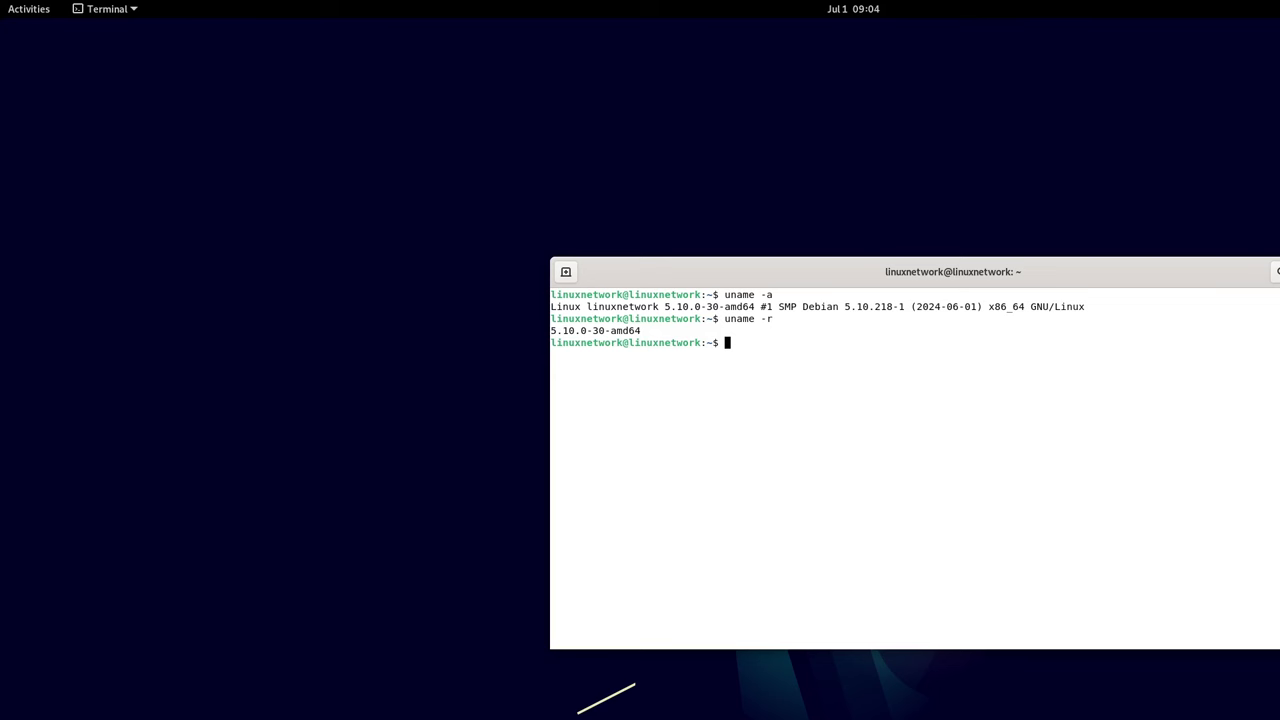
- View the terminal's About information for its version, then close the dialog and the terminal window
left_click(1279, 272)
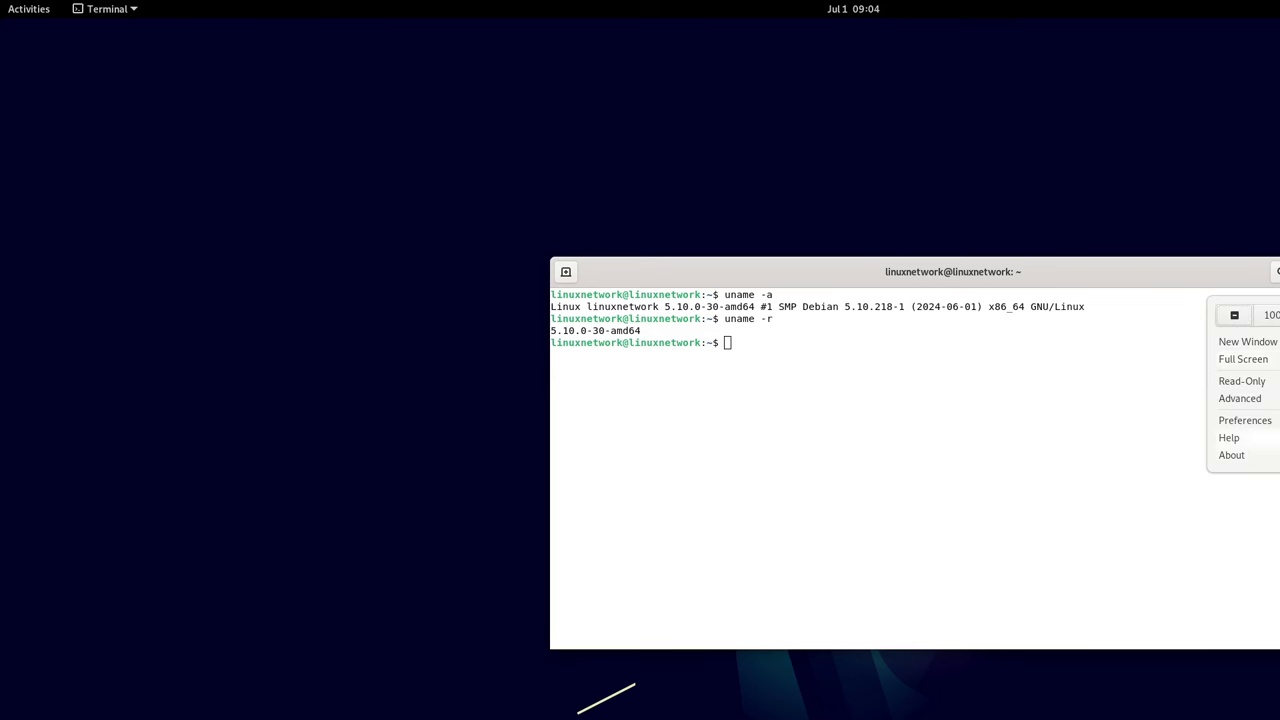
left_click(1250, 456)
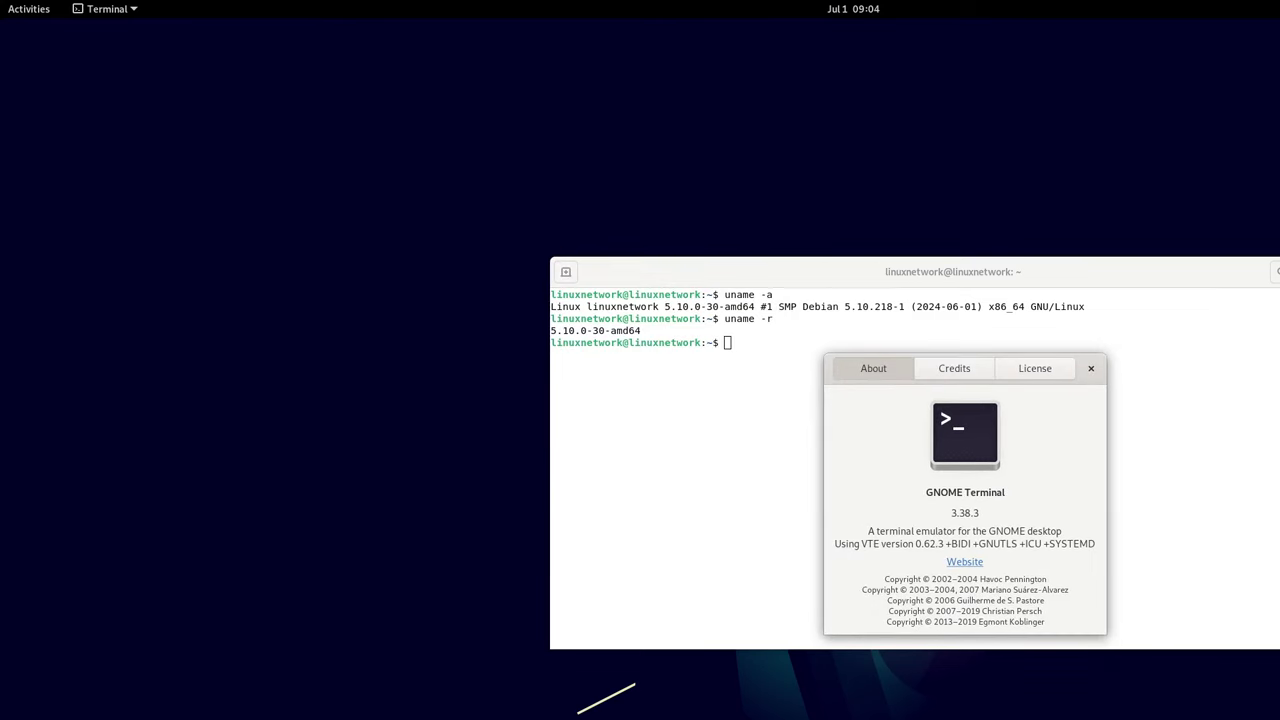
left_click(1091, 368)
key("alt+F4")
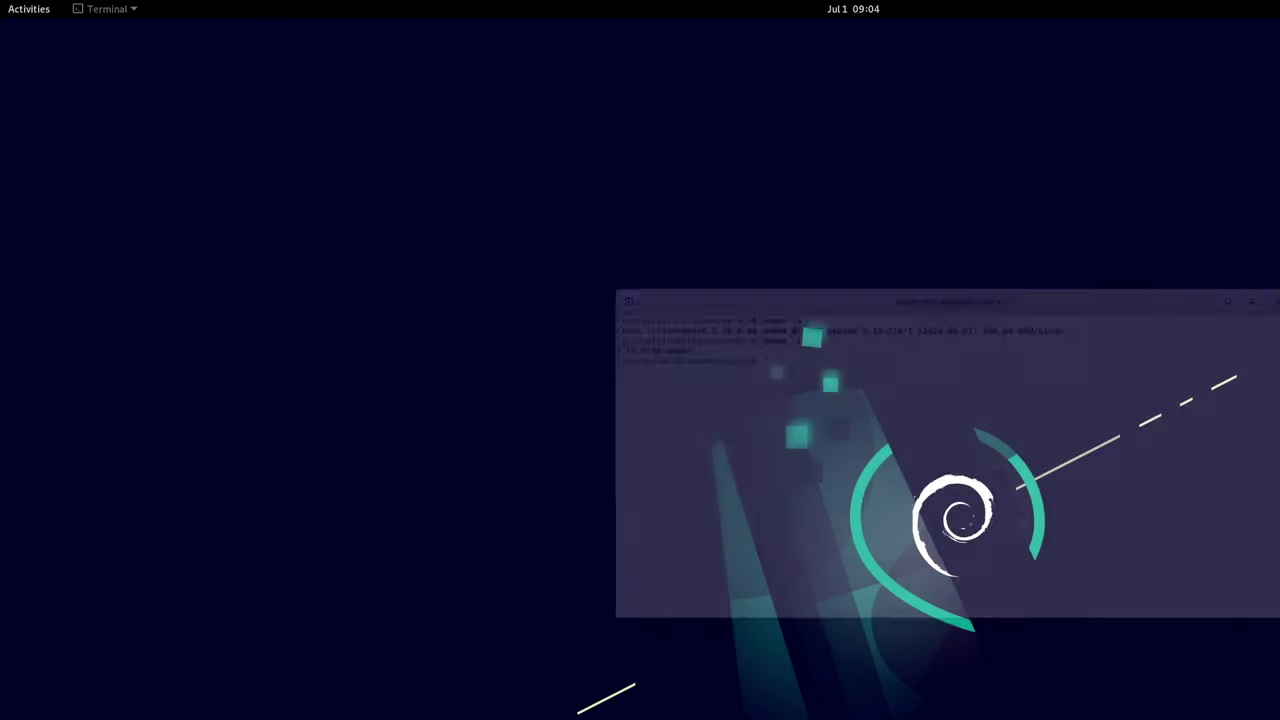
- Open the desktop background settings
right_click(812, 236)
left_click(871, 257)
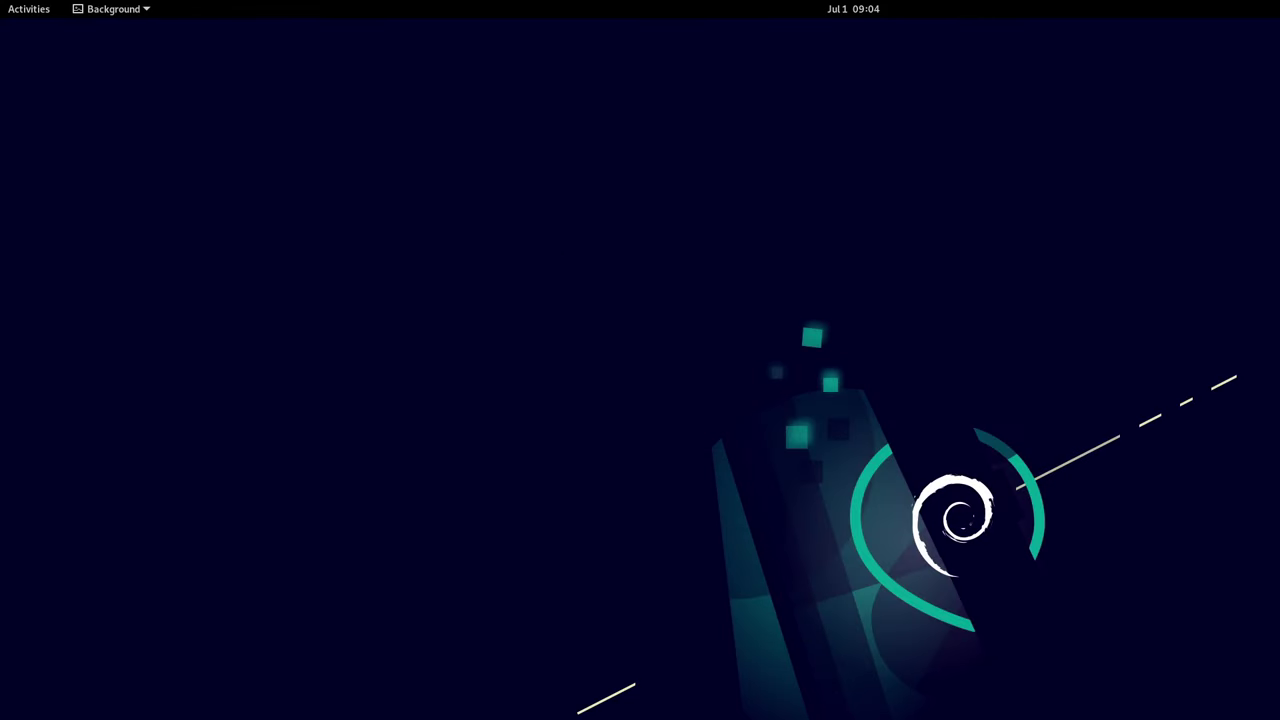